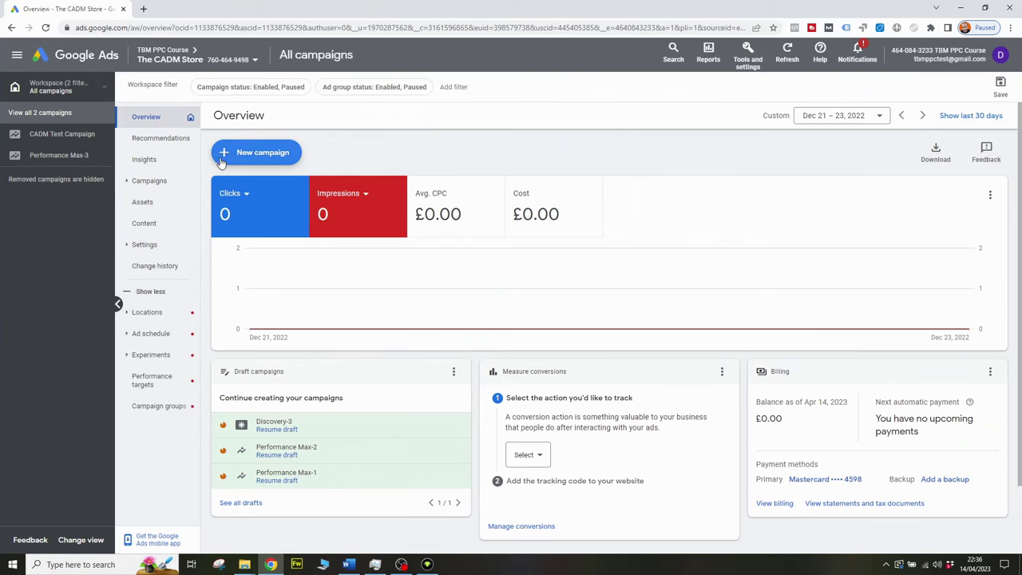
Step: Start a new campaign without a goal's guidance and choose Discovery as the campaign type
click(149, 182)
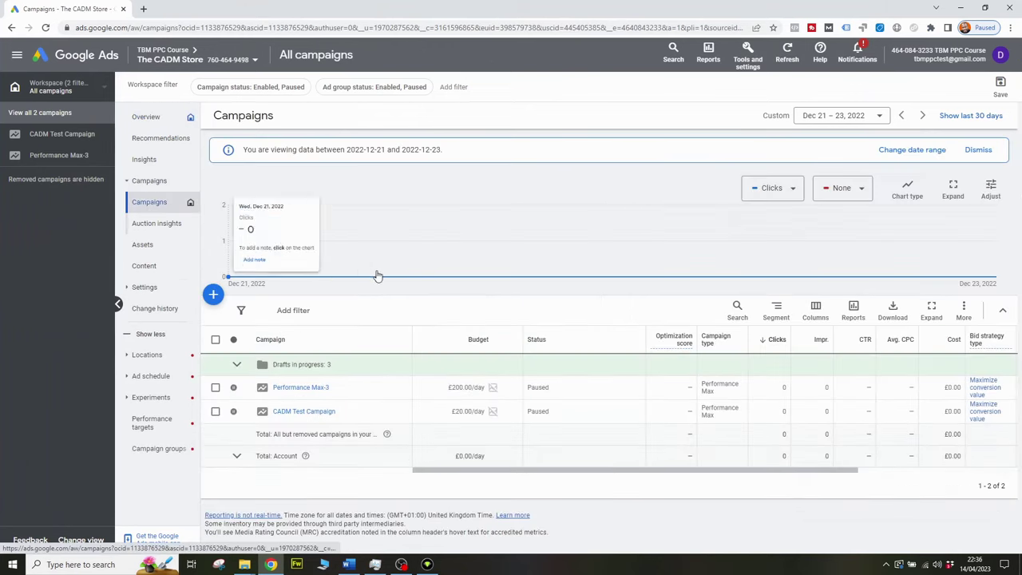
click(210, 296)
click(269, 304)
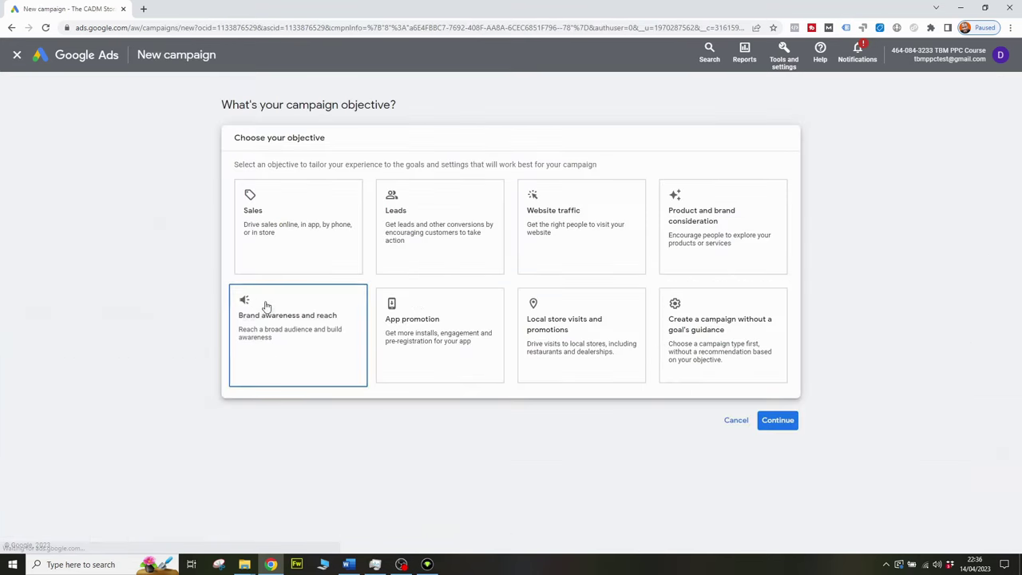
click(759, 343)
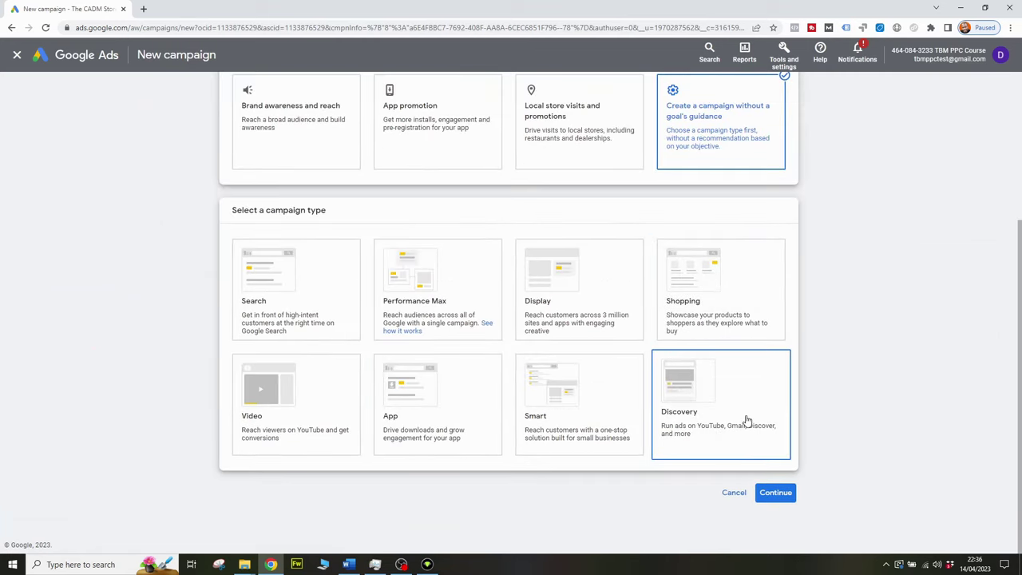
click(744, 419)
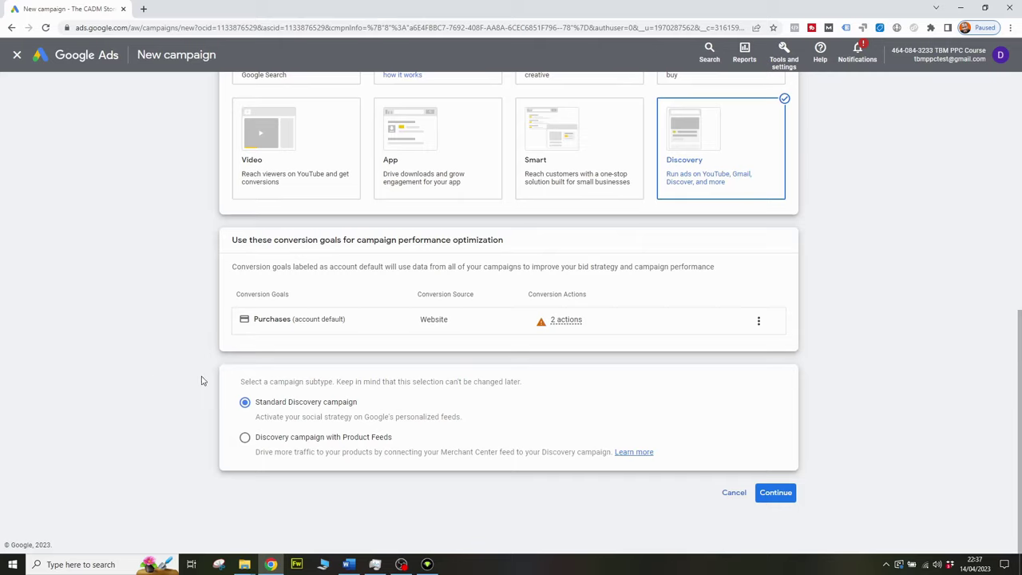
Step: Try the Discovery campaign with Product Feeds subtype, look at its Merchant Center account selection, and switch back to Standard Discovery campaign
click(318, 440)
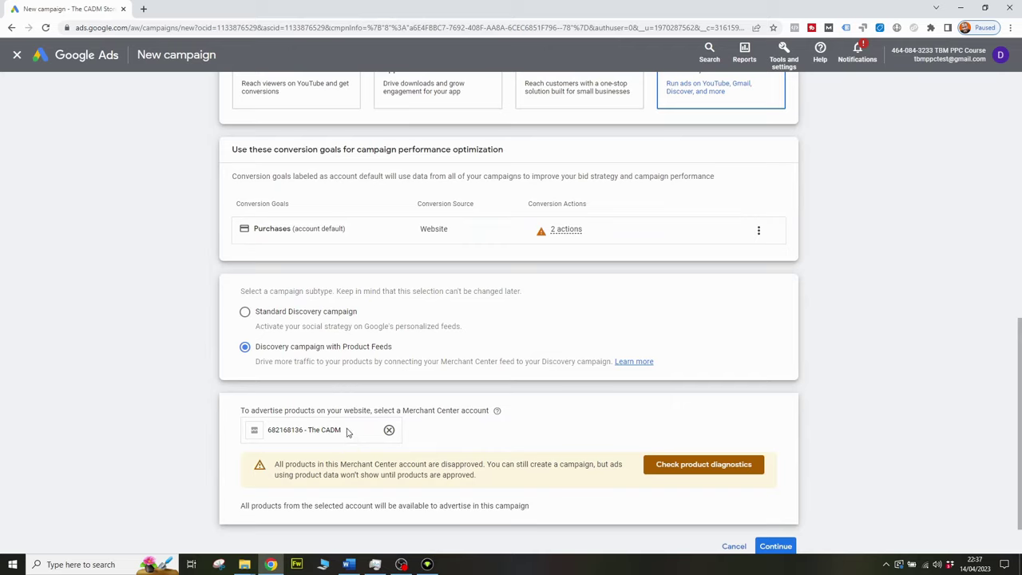
double_click(272, 432)
click(176, 388)
click(285, 310)
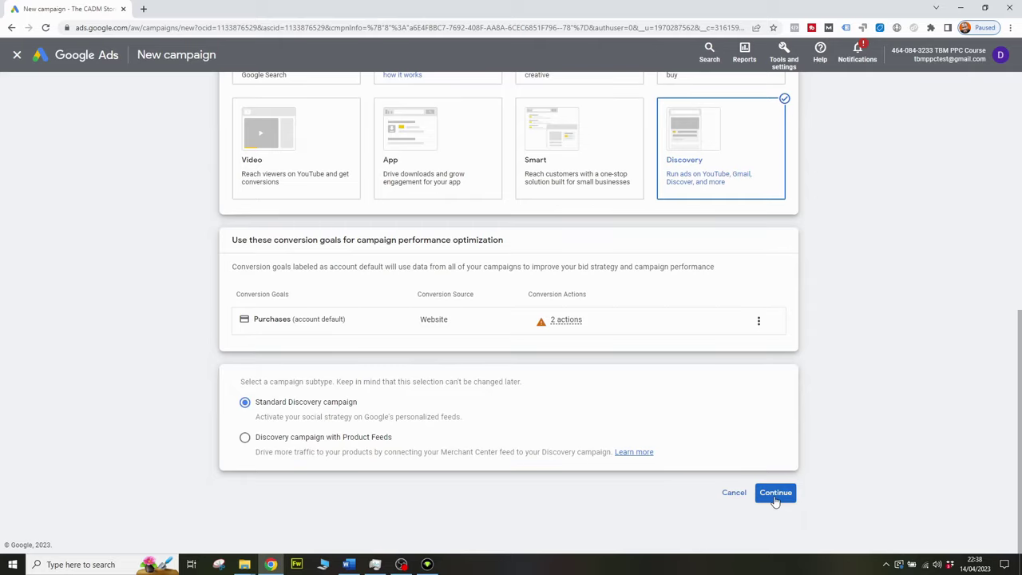
click(775, 493)
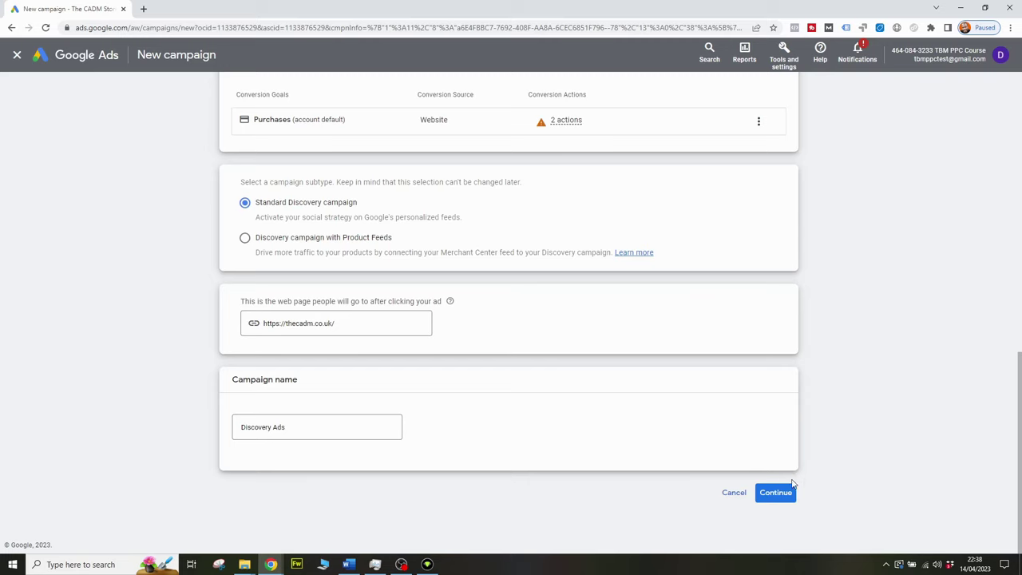
click(776, 491)
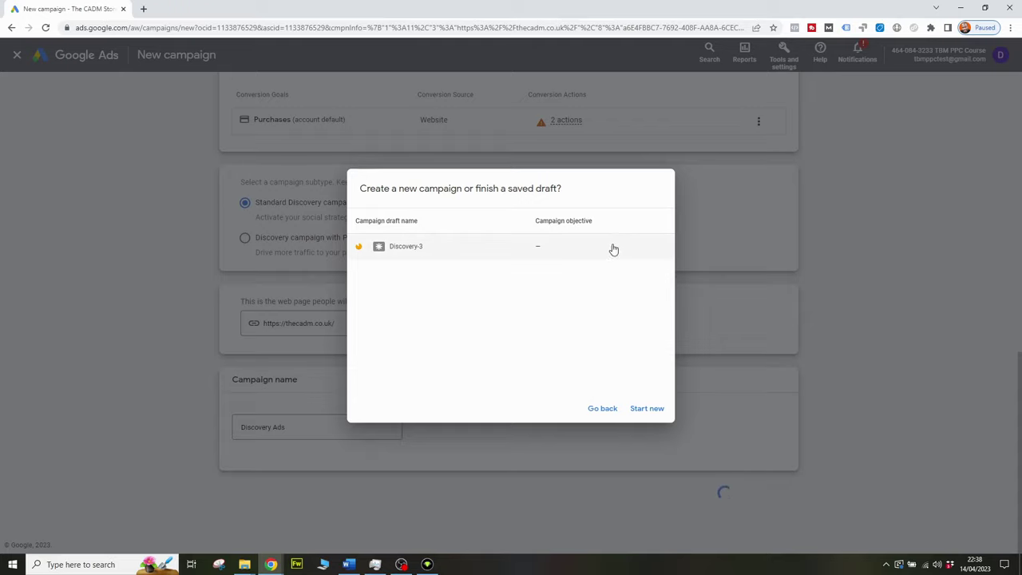
click(645, 415)
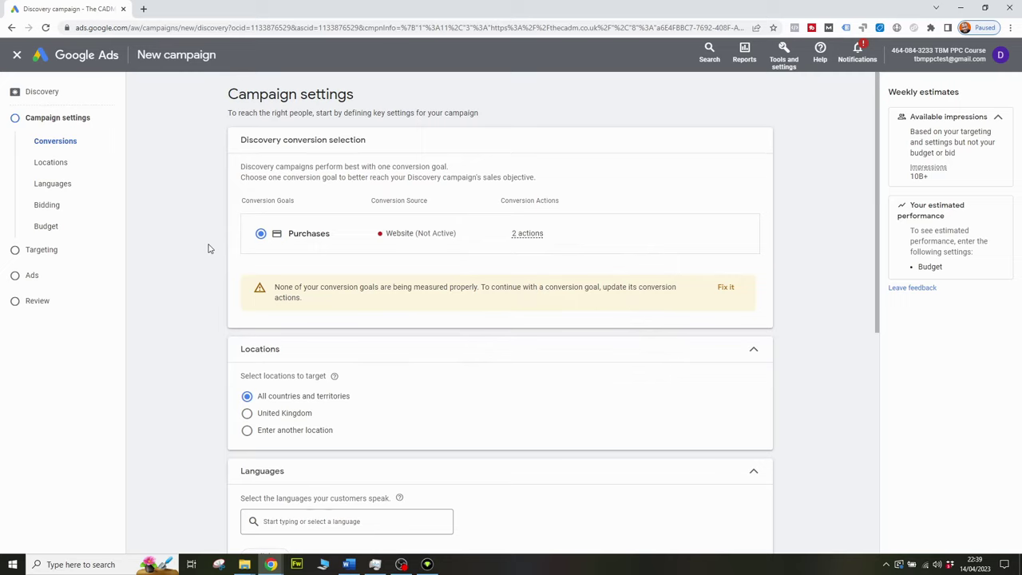
Step: Set the campaign's target location to United Kingdom
scroll(220, 248, down, 1)
scroll(192, 244, down, 1)
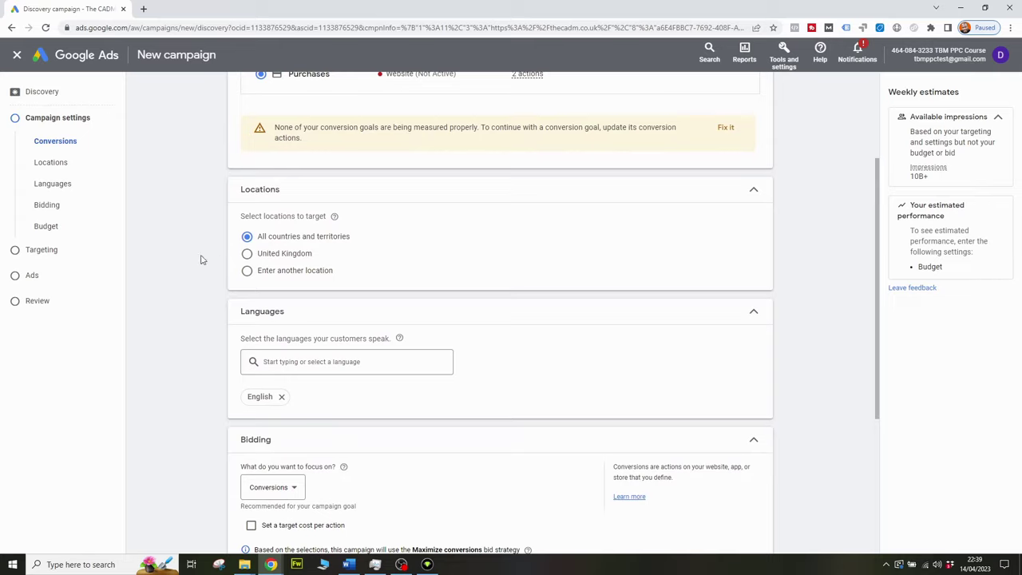
click(273, 253)
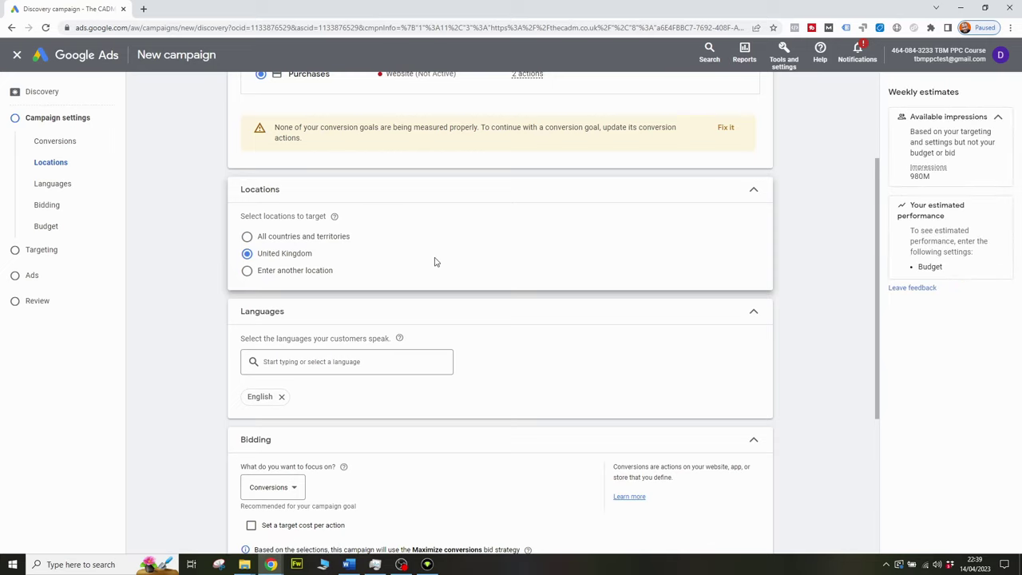
Step: Examine the focus options available under Bidding and the bid strategy the campaign will use, keeping Conversions selected
scroll(435, 262, down, 2)
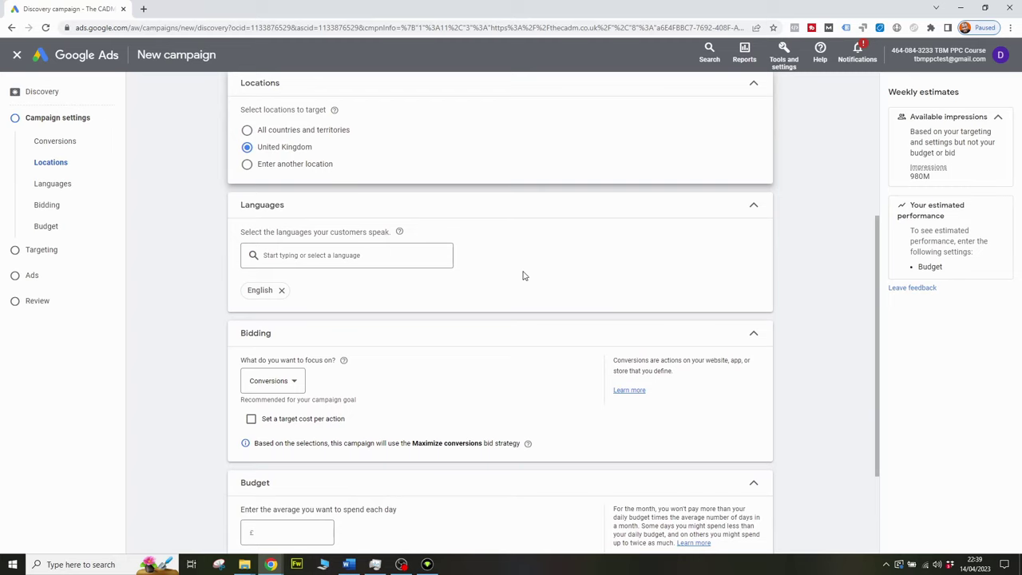
scroll(535, 280, down, 2)
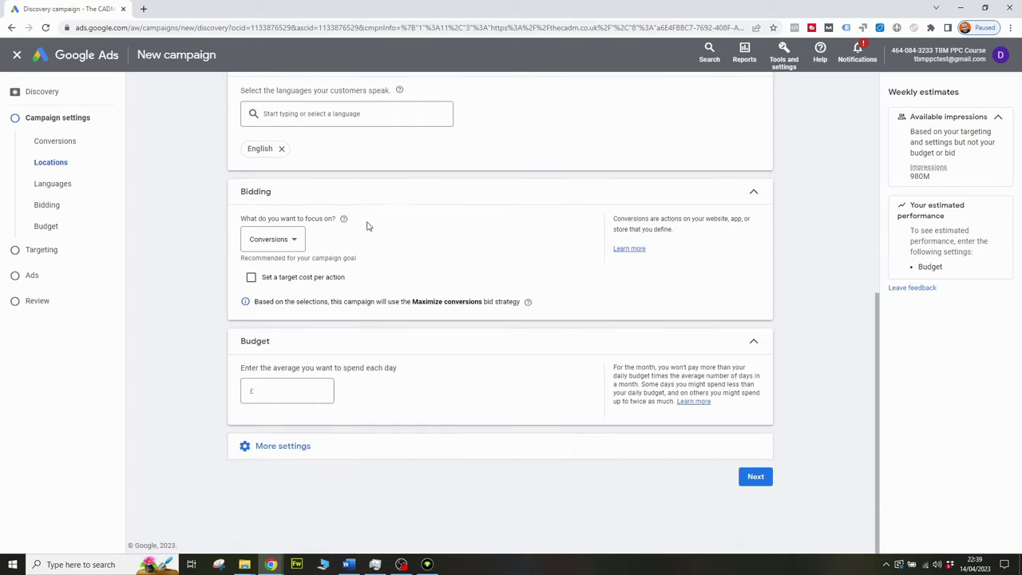
click(293, 242)
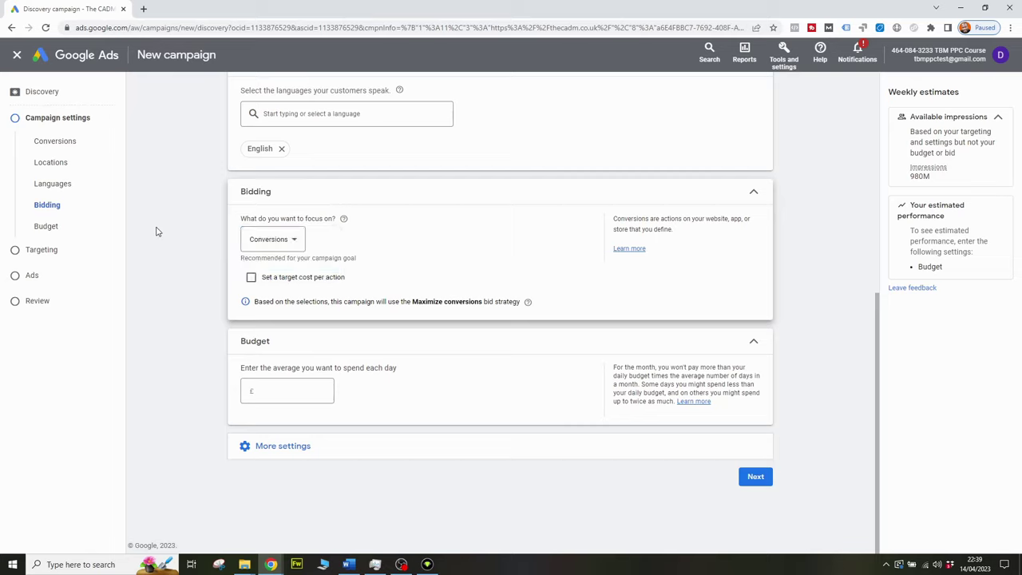
click(275, 241)
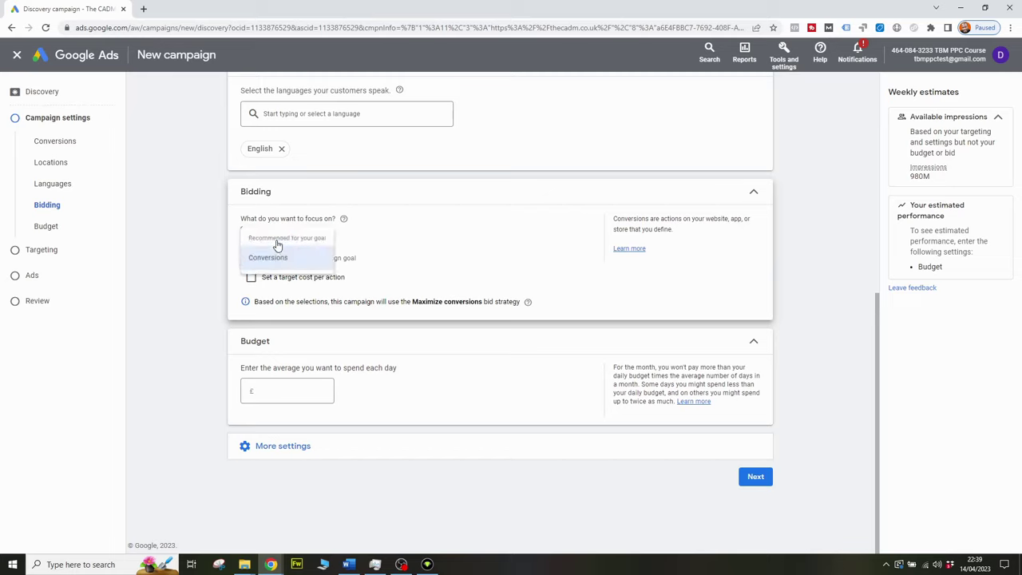
click(289, 258)
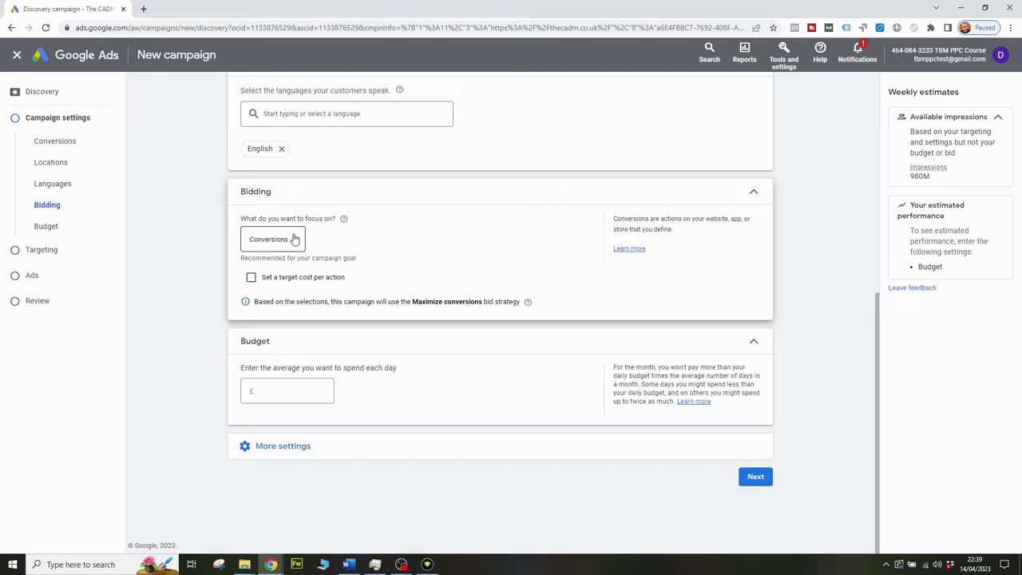
click(294, 240)
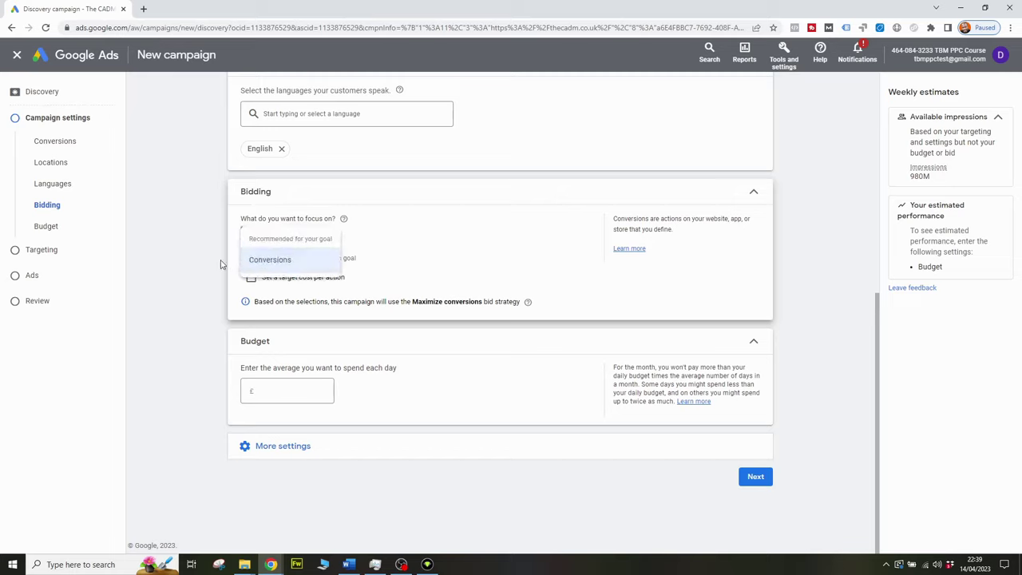
click(471, 245)
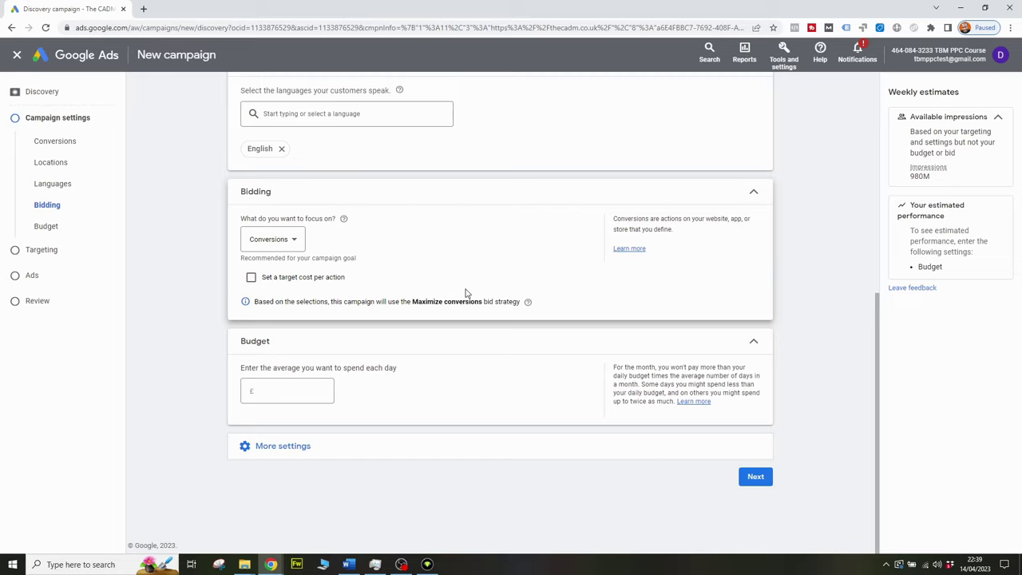
click(268, 239)
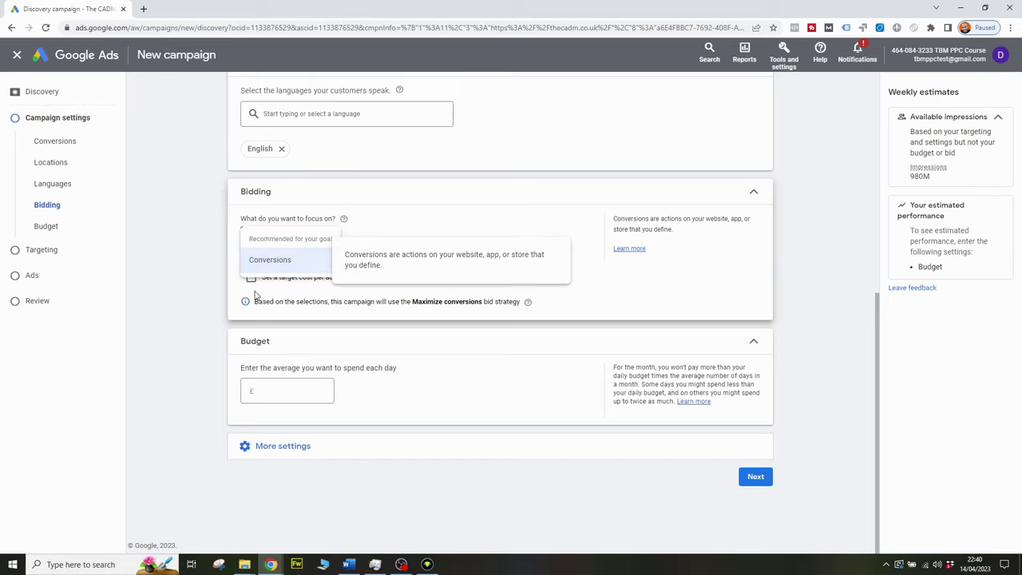
click(510, 262)
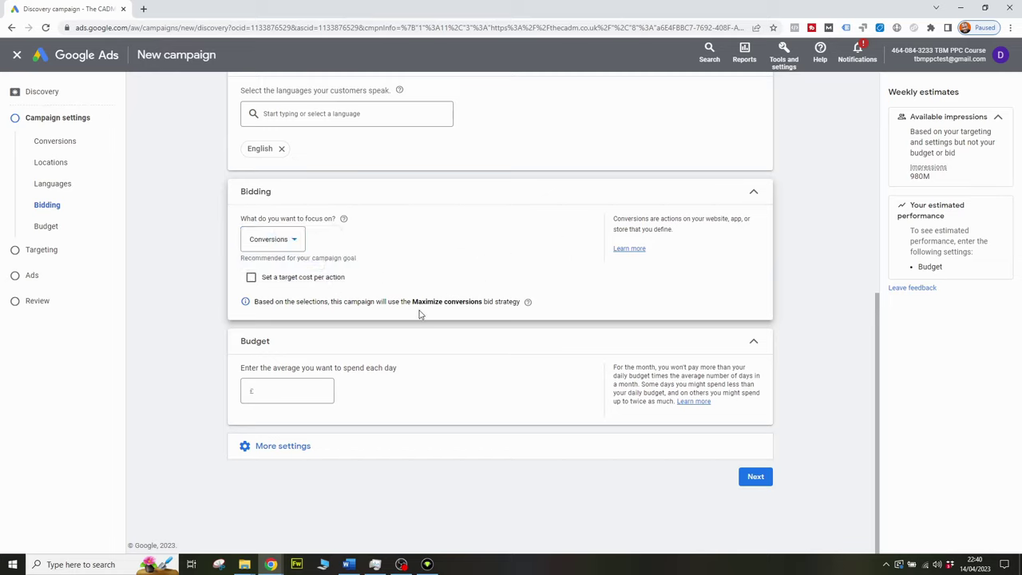
drag(414, 302, 484, 301)
click(491, 242)
Step: Enable a target cost per action for the campaign and set the target CPA to £23
click(310, 280)
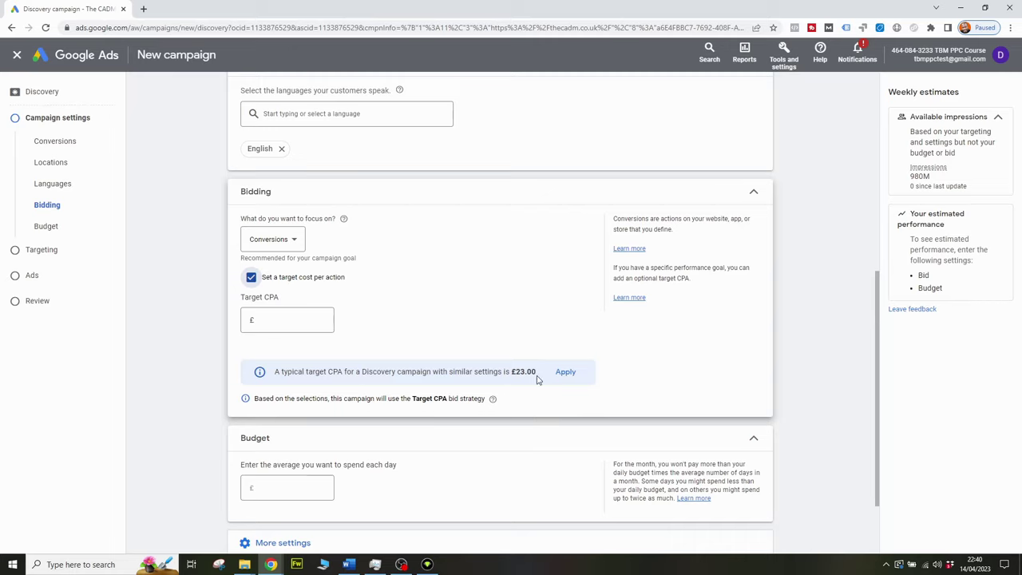
click(274, 319)
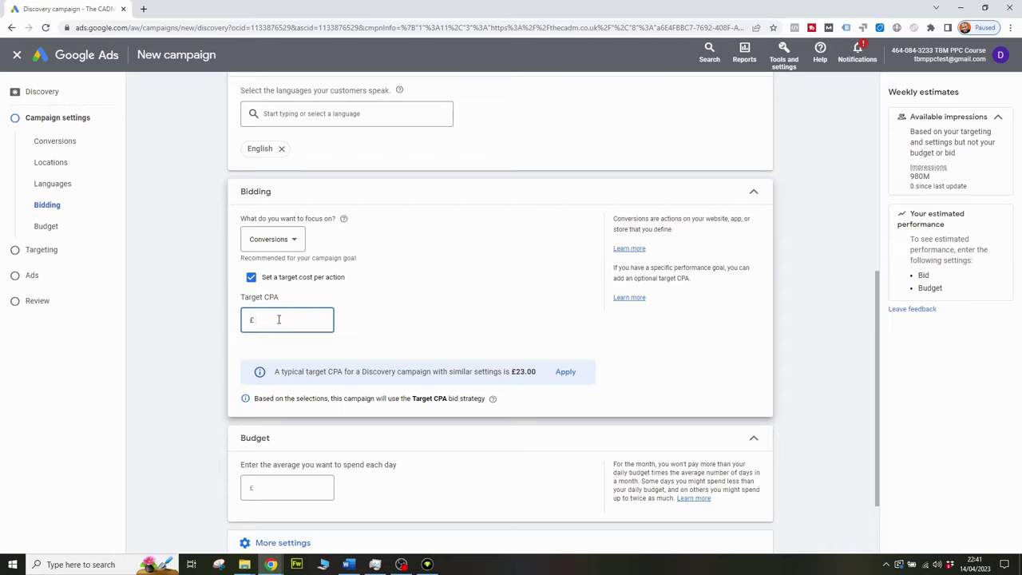
text(23)
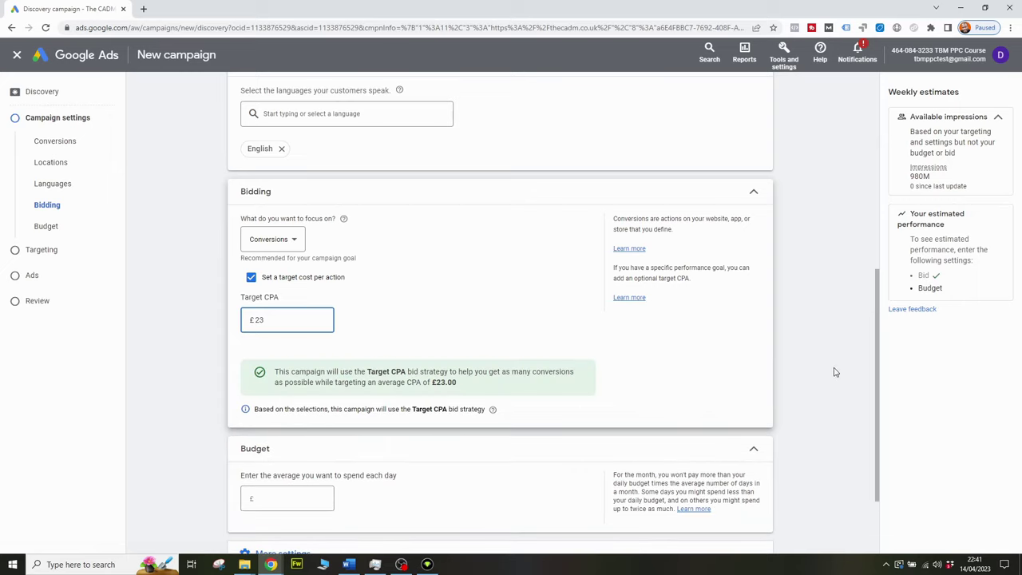
click(830, 372)
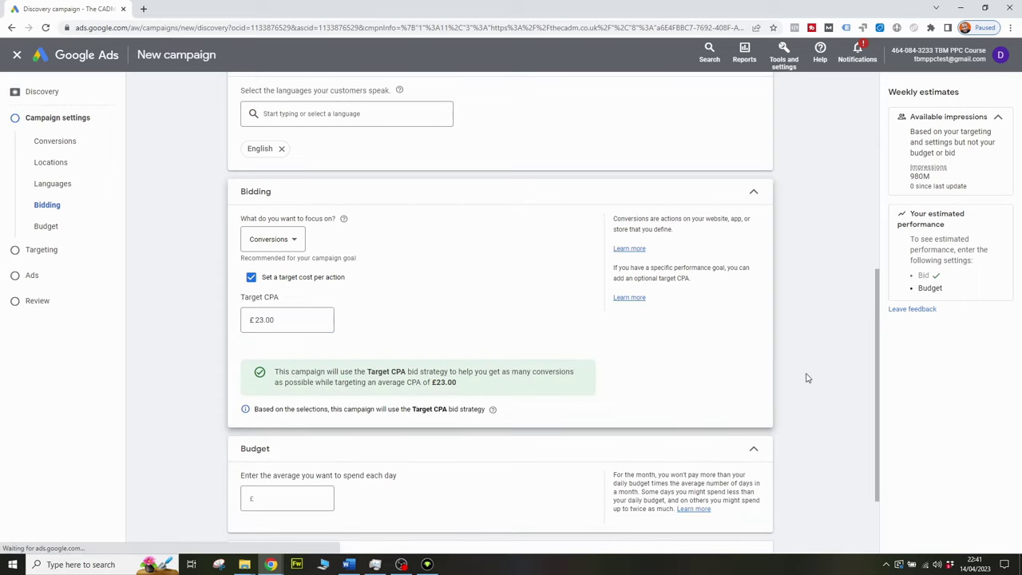
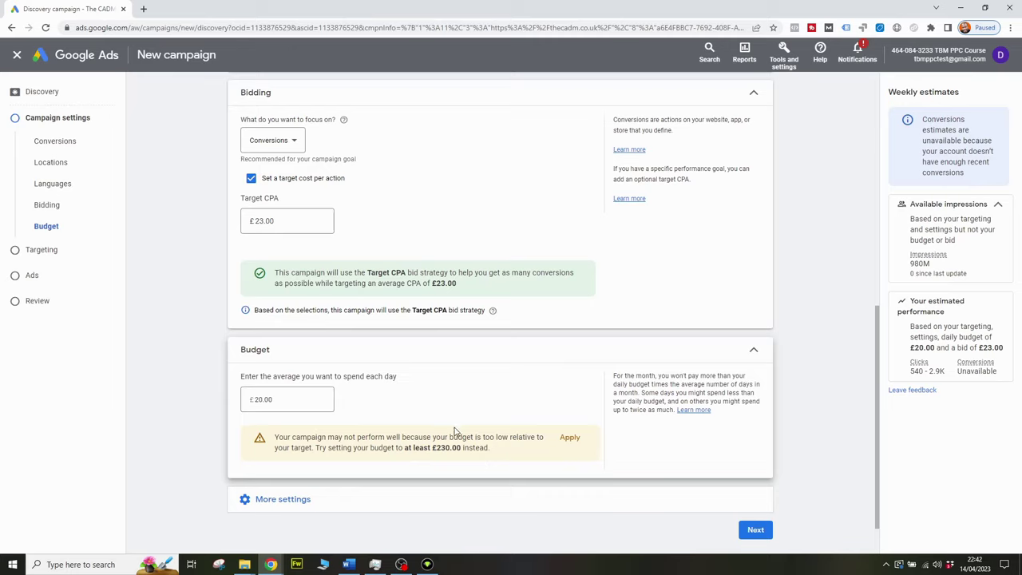
Step: Set the campaign's average daily budget to £230
click(283, 399)
drag(273, 398, 253, 401)
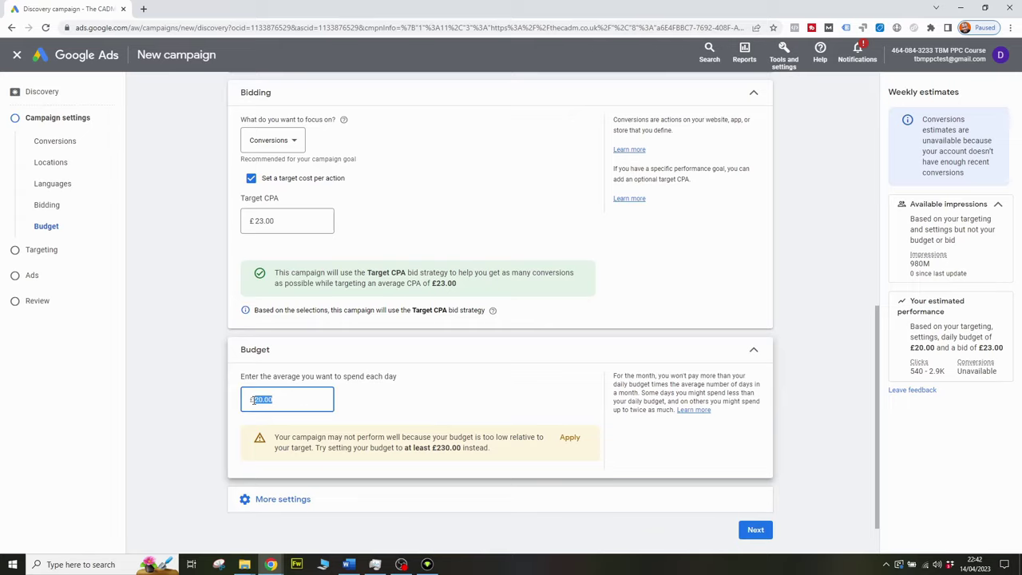
text(230)
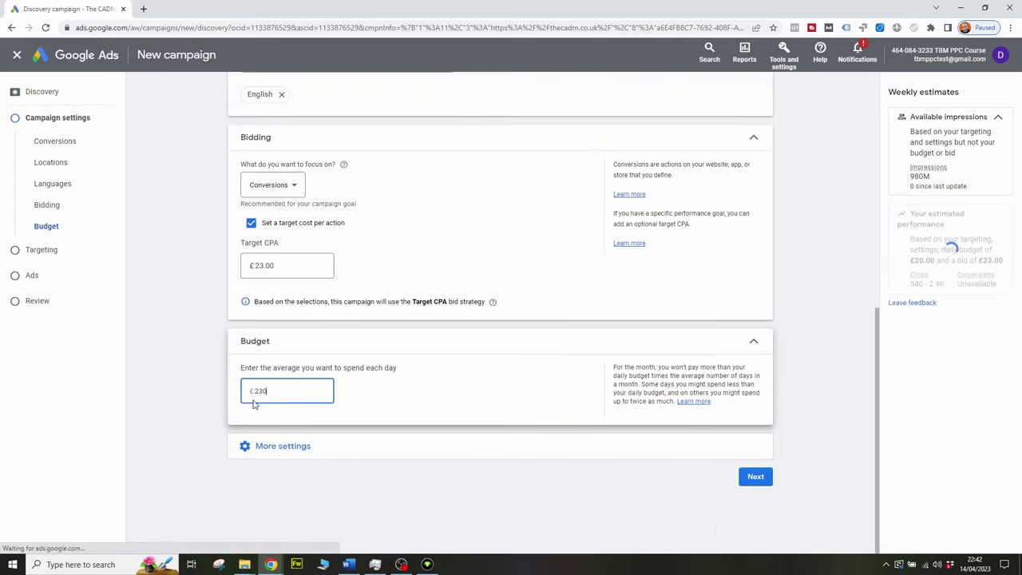
click(205, 390)
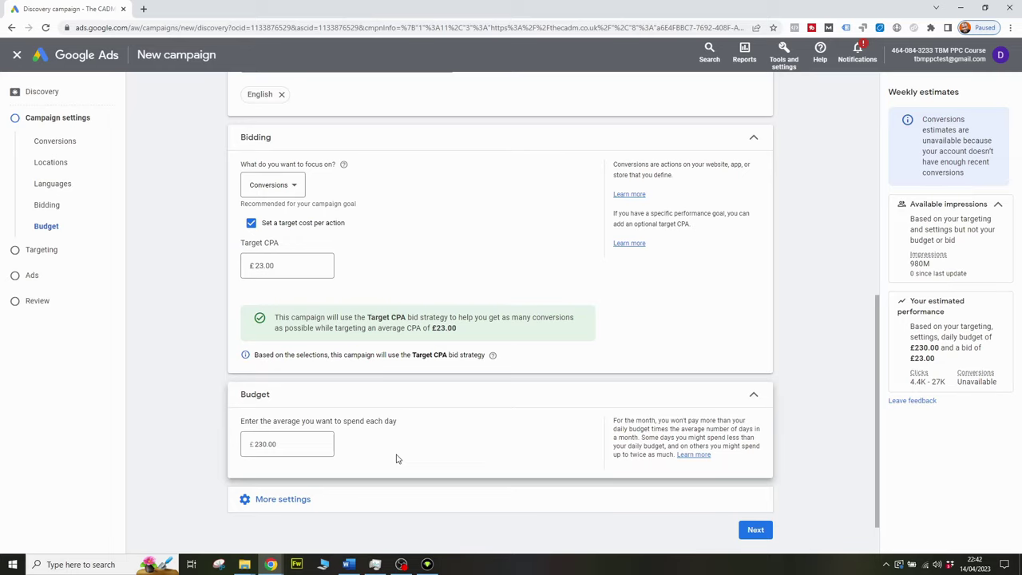
Step: Review the additional campaign settings, including content exclusions, and advance to the Targeting stage
scroll(212, 214, down, 1)
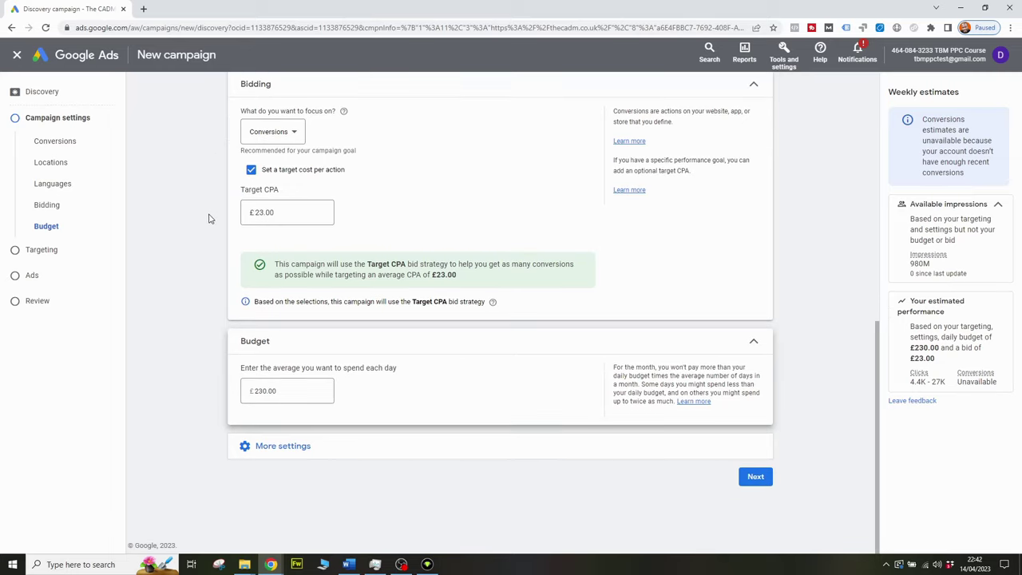
click(275, 445)
scroll(183, 372, down, 2)
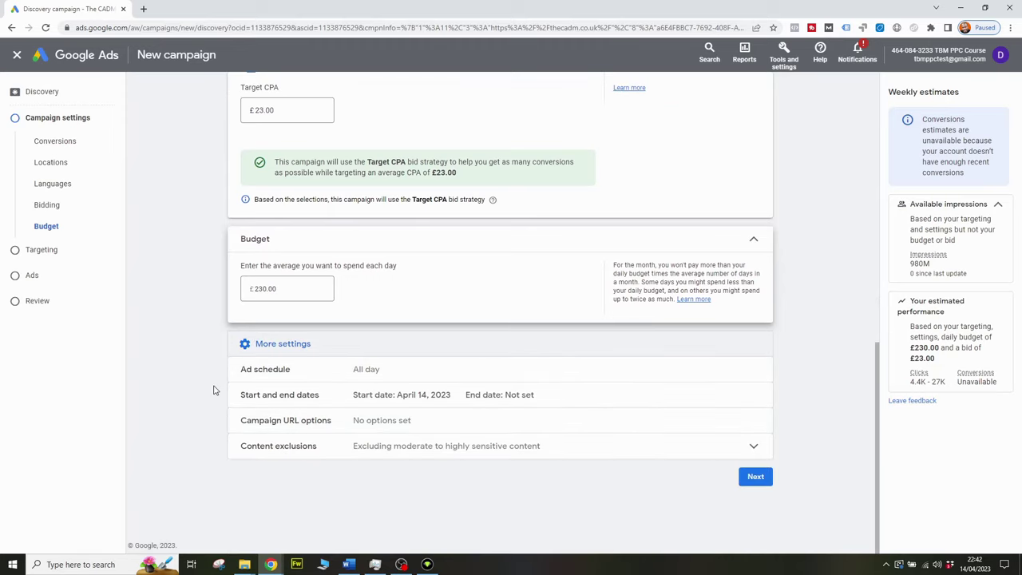
click(303, 448)
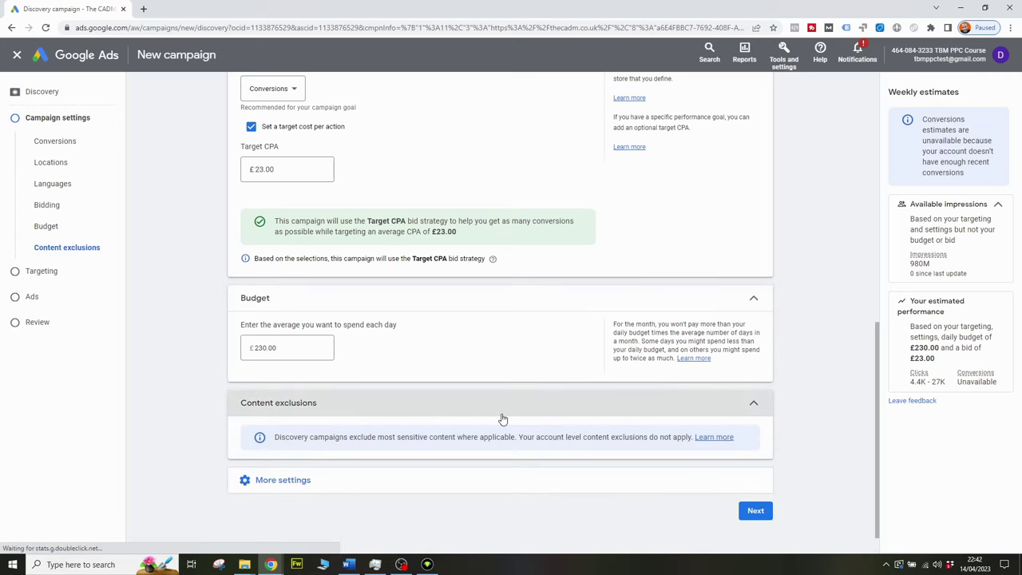
click(392, 445)
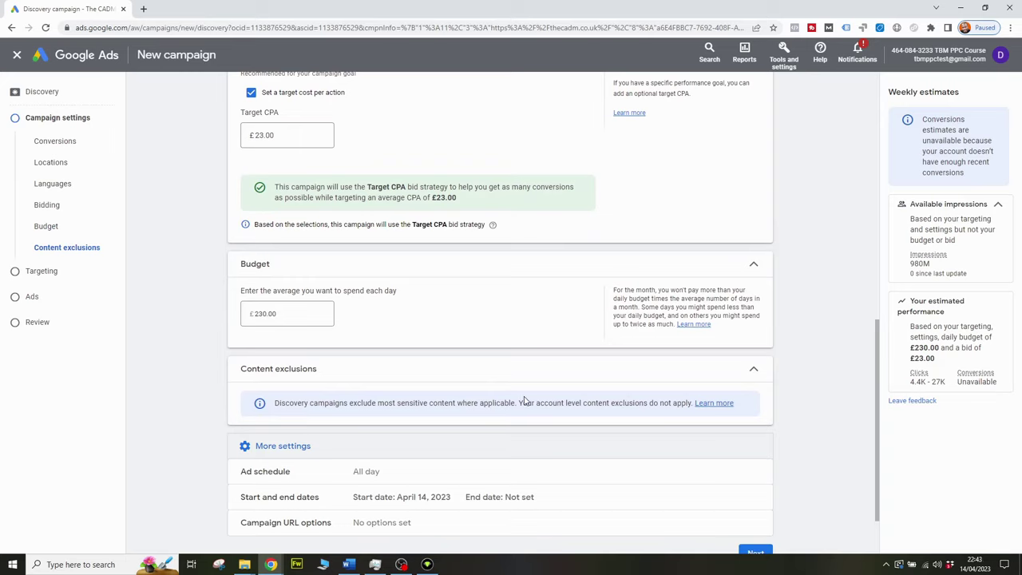
scroll(522, 425, down, 1)
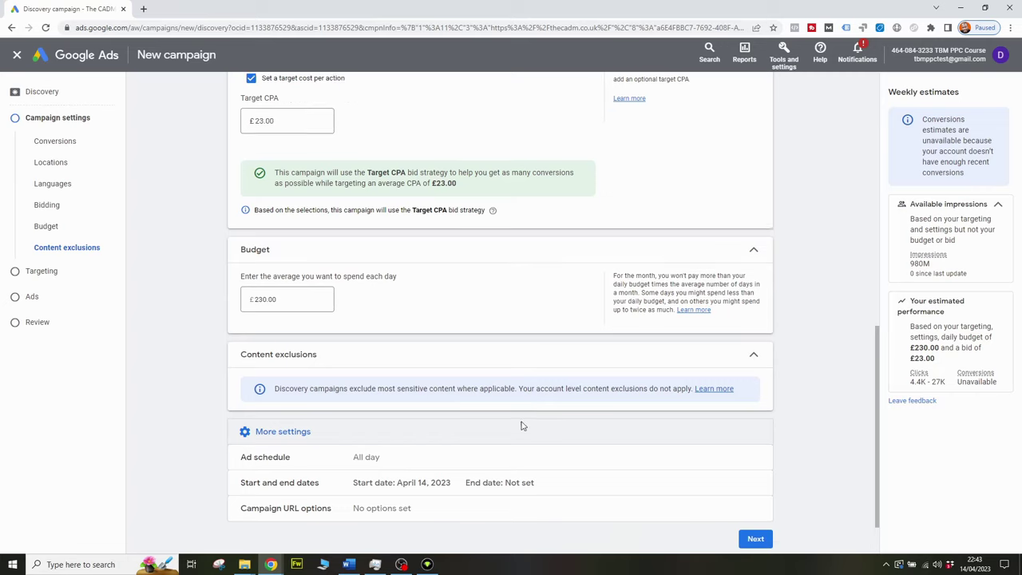
scroll(521, 426, down, 2)
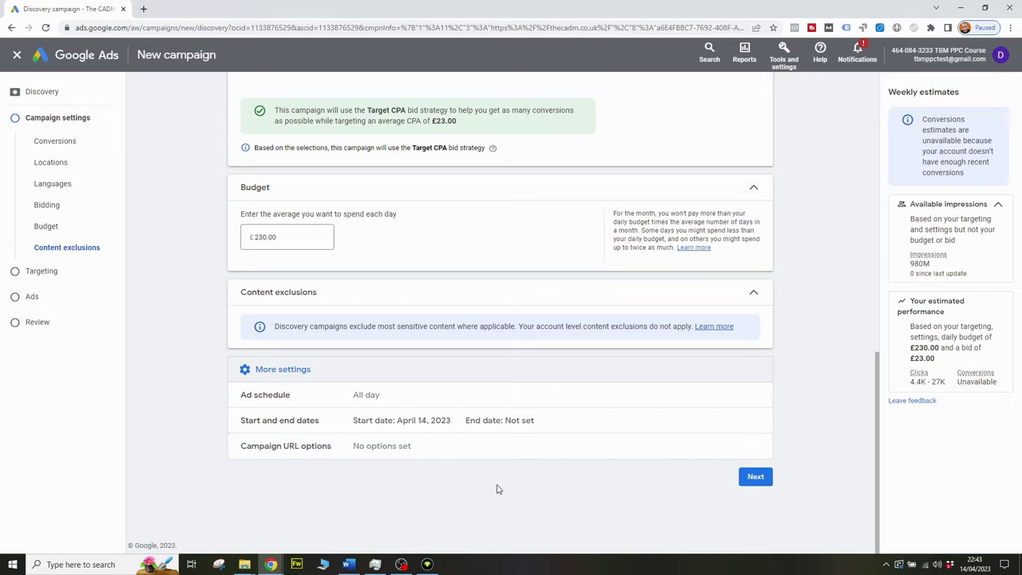
click(755, 477)
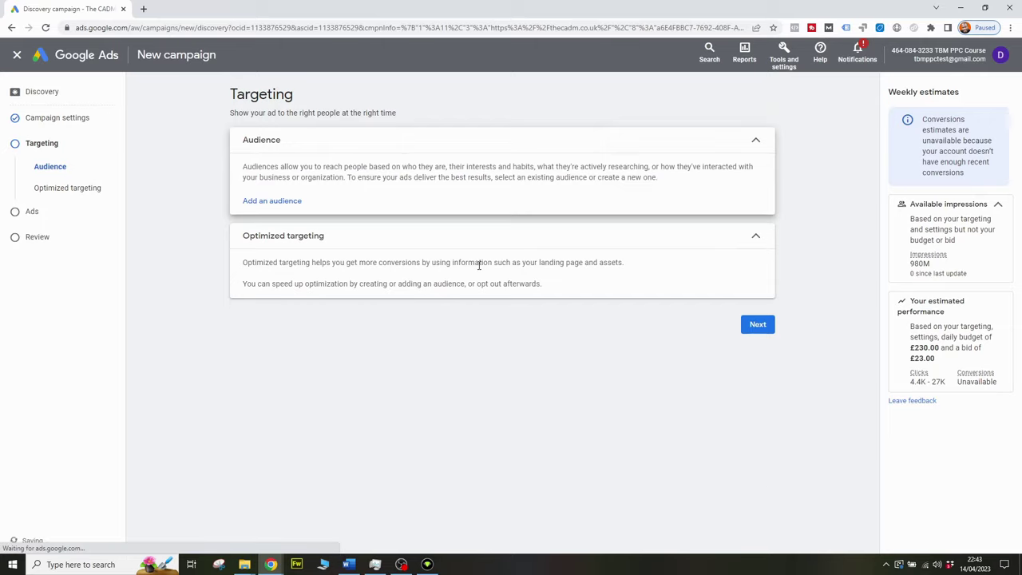
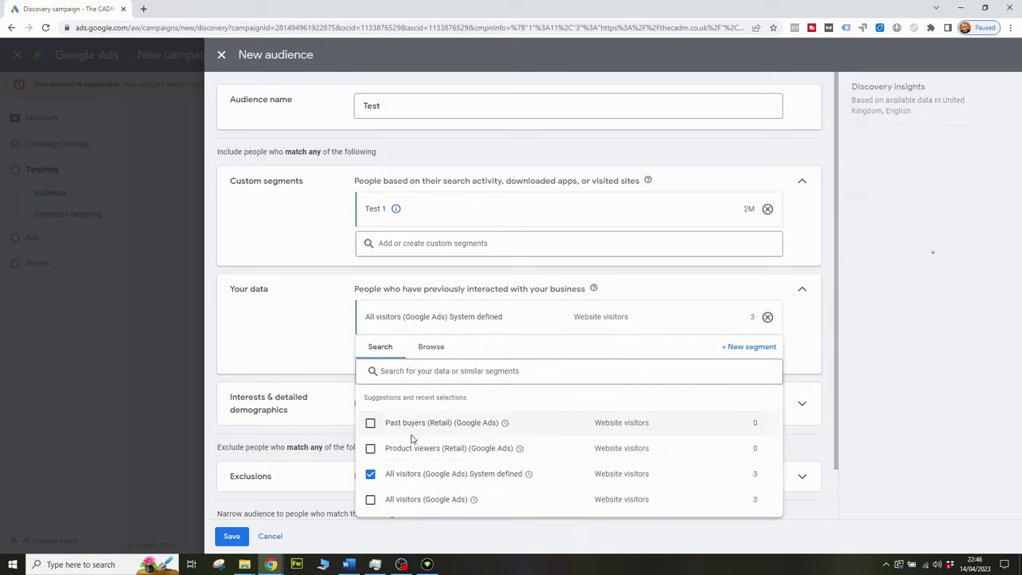
Step: Add the in-market segment Apparel & Accessories to the Test audience's interests and detailed demographics
click(283, 302)
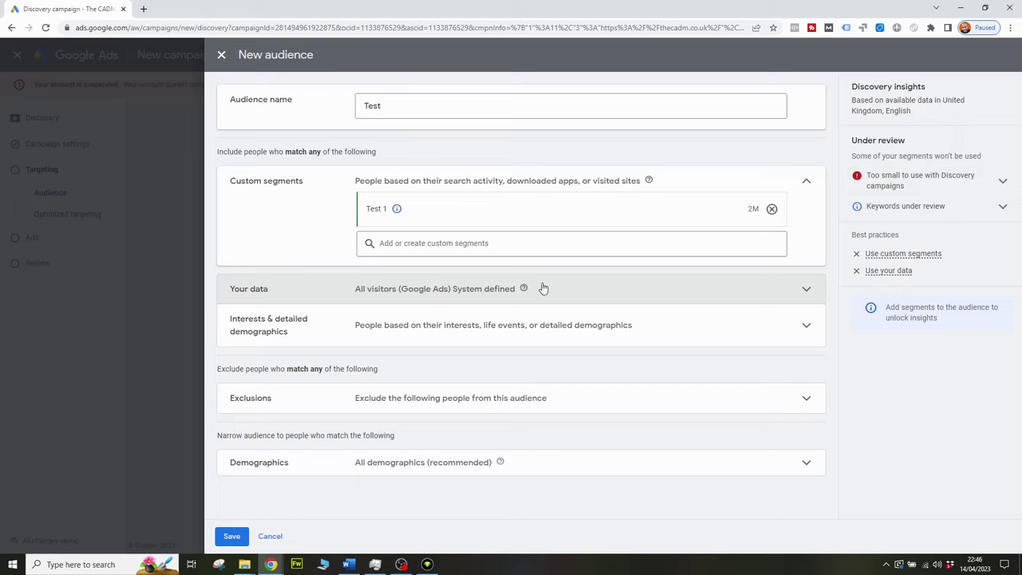
click(524, 327)
click(445, 348)
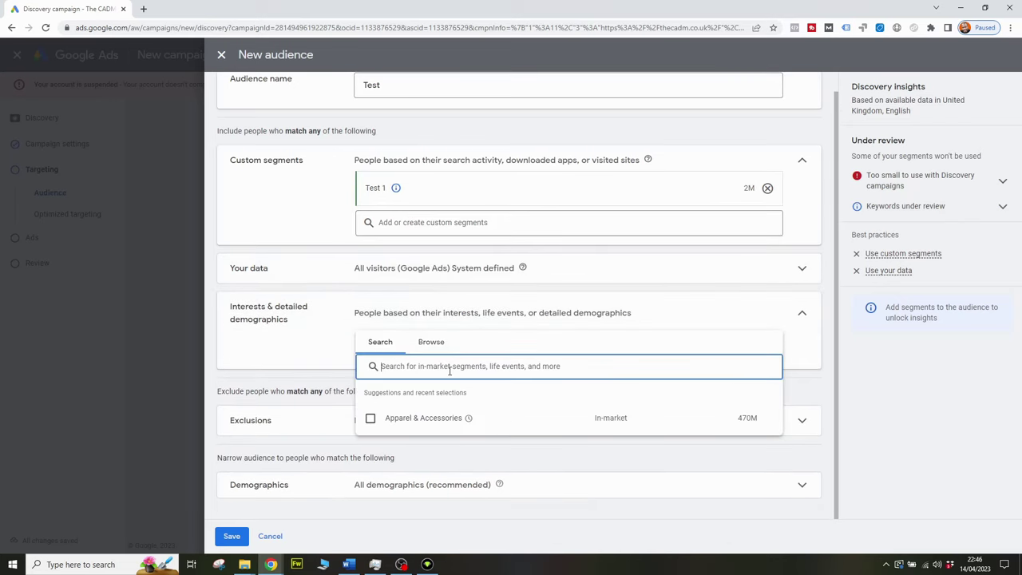
mouse_move(371, 425)
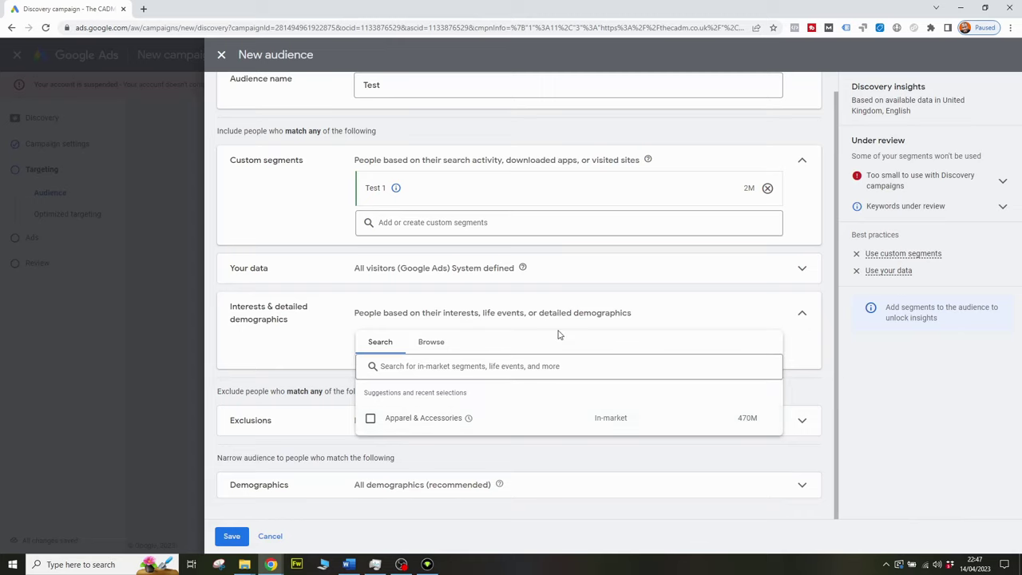
scroll(584, 272, up, 1)
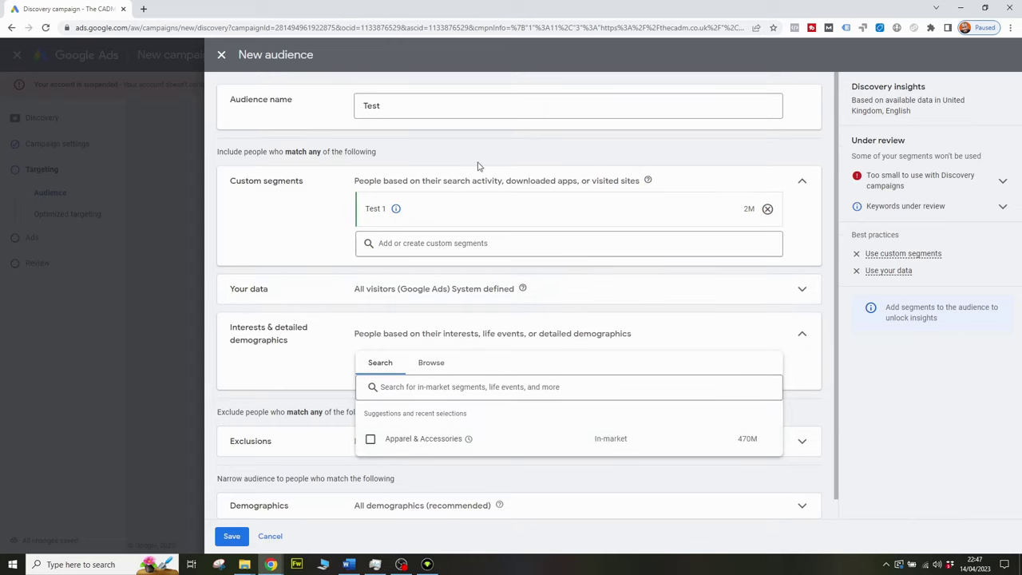
mouse_move(421, 441)
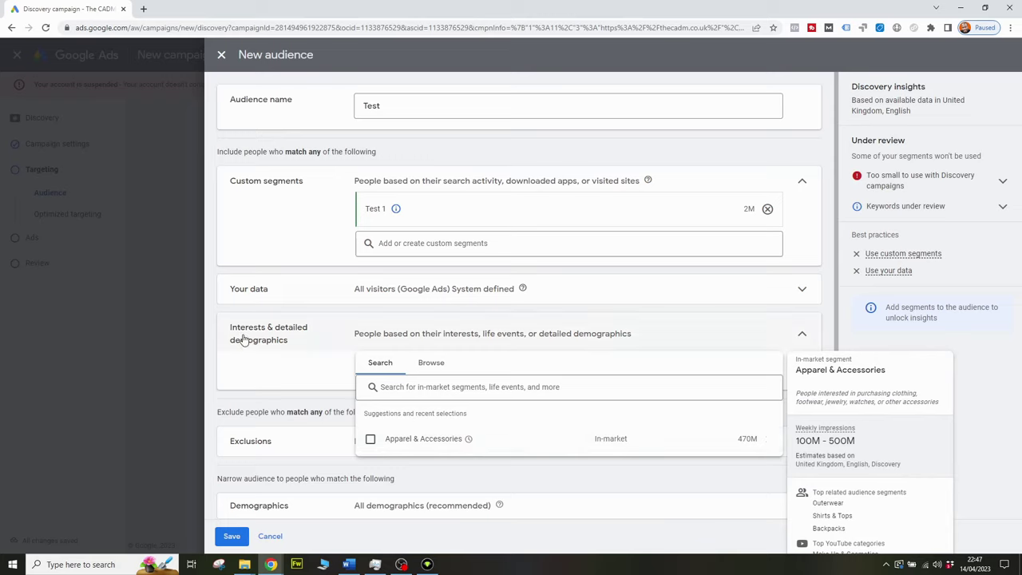
click(371, 445)
click(303, 391)
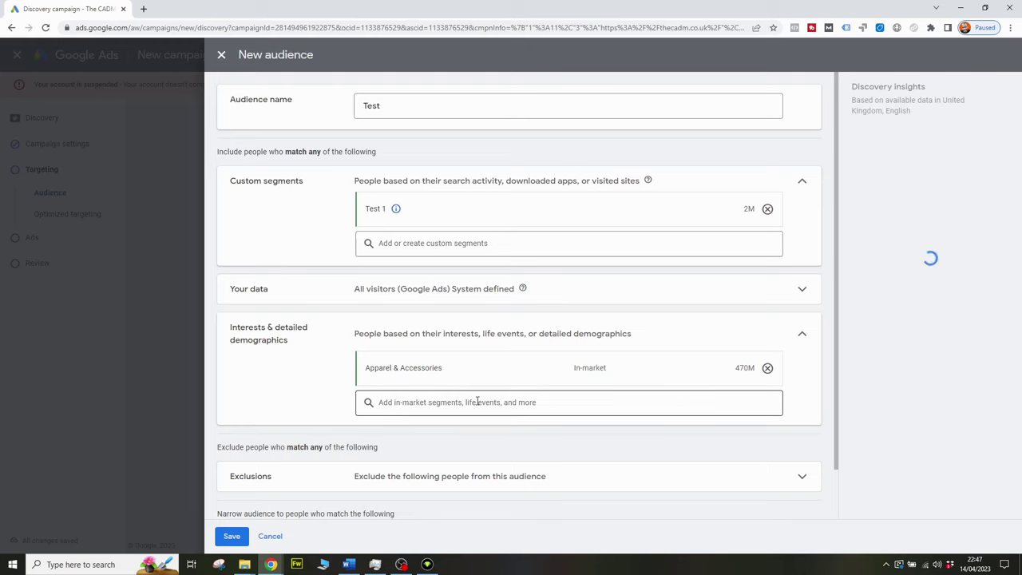
Step: Browse the in-market segment categories offered under interests and detailed demographics without adding another segment
click(477, 402)
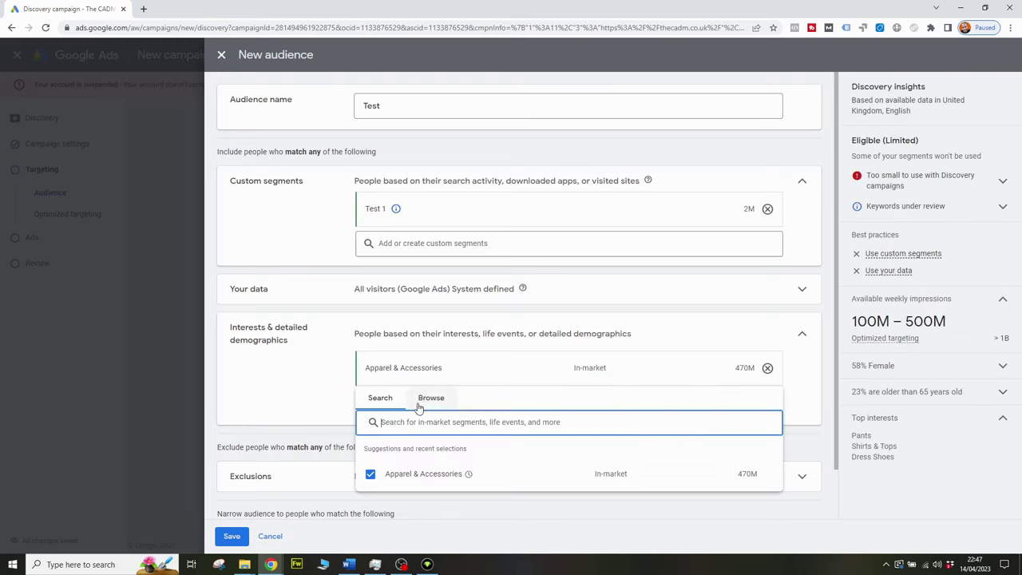
click(439, 405)
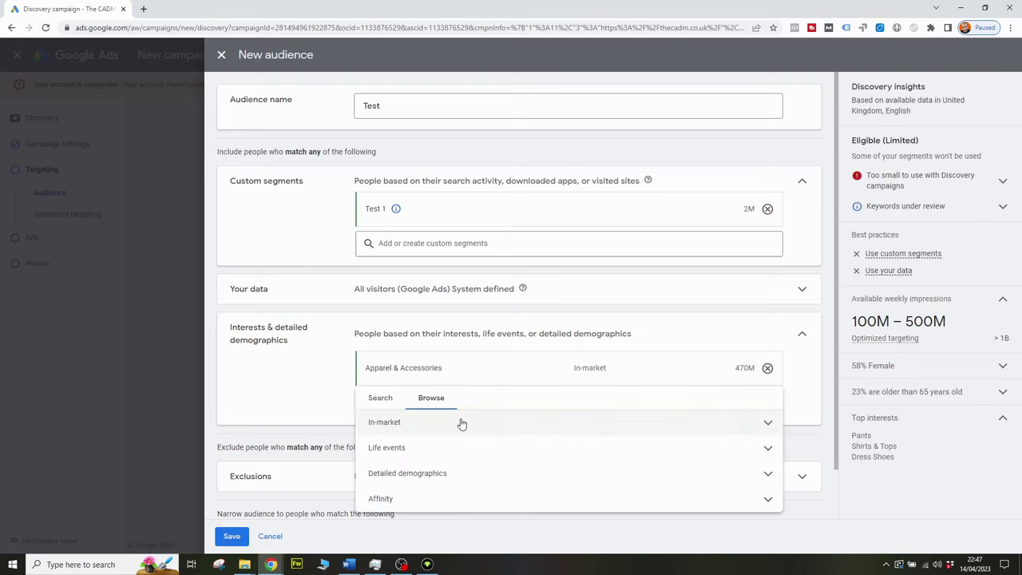
click(461, 422)
scroll(506, 451, down, 3)
scroll(508, 462, down, 2)
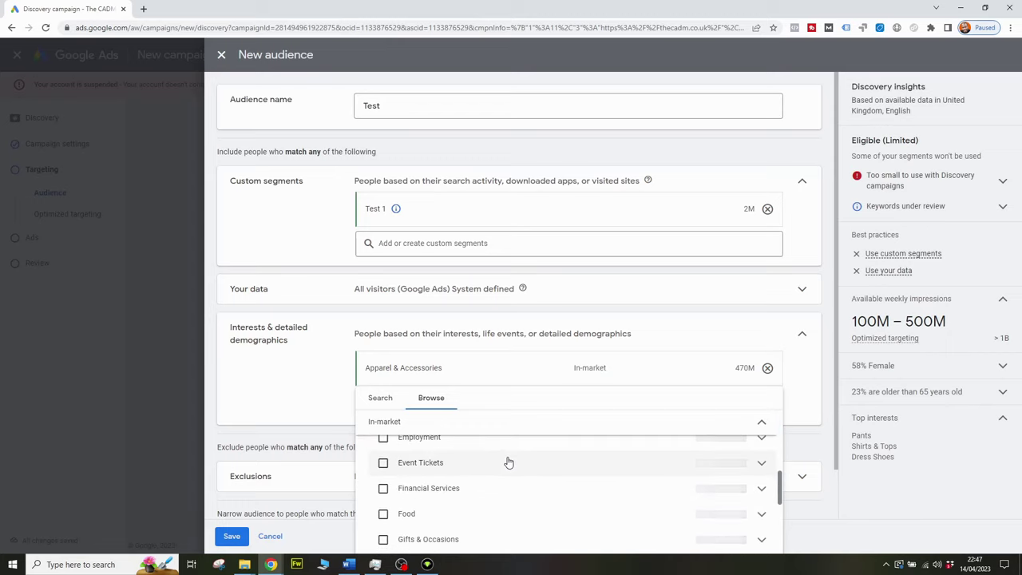
click(764, 464)
click(764, 468)
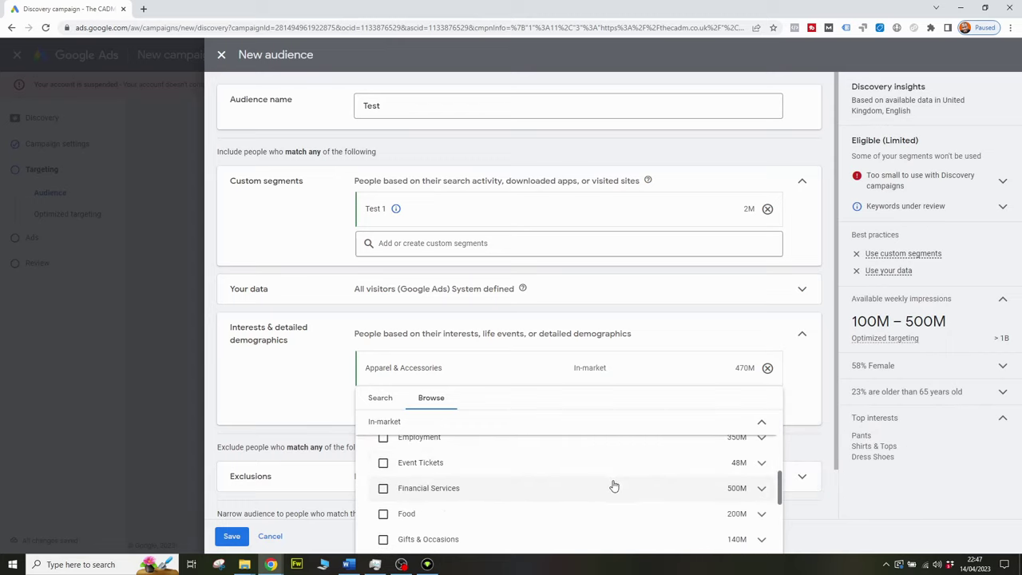
click(387, 398)
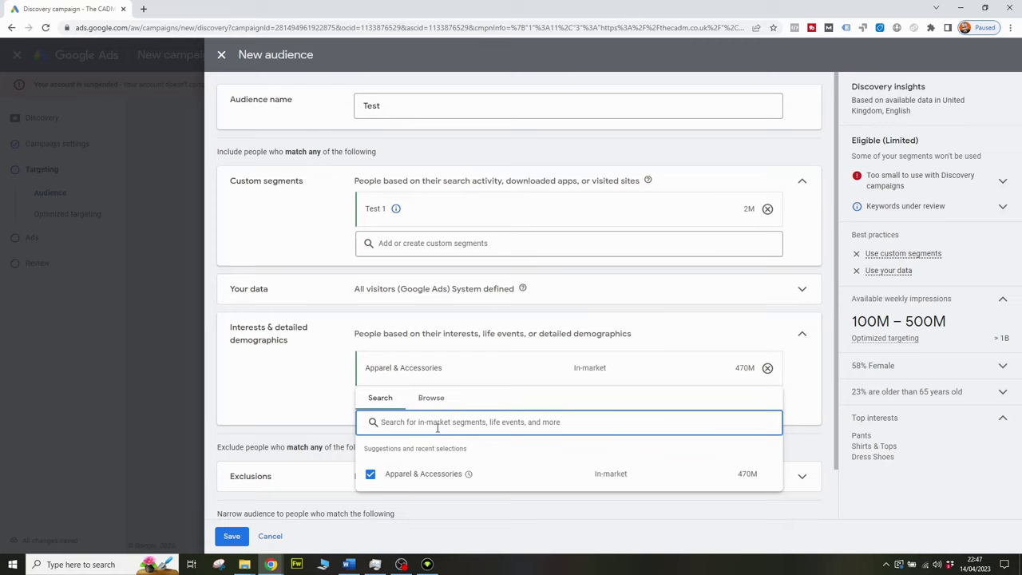
click(286, 371)
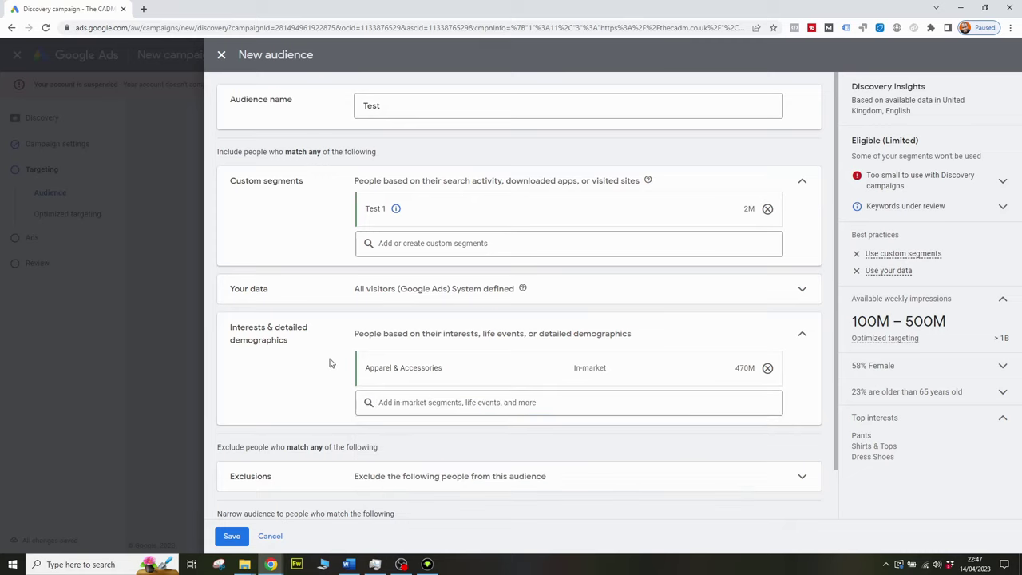
Step: Examine the Exclusions options for remarketing lists without excluding anyone from the audience
scroll(331, 360, down, 1)
click(571, 423)
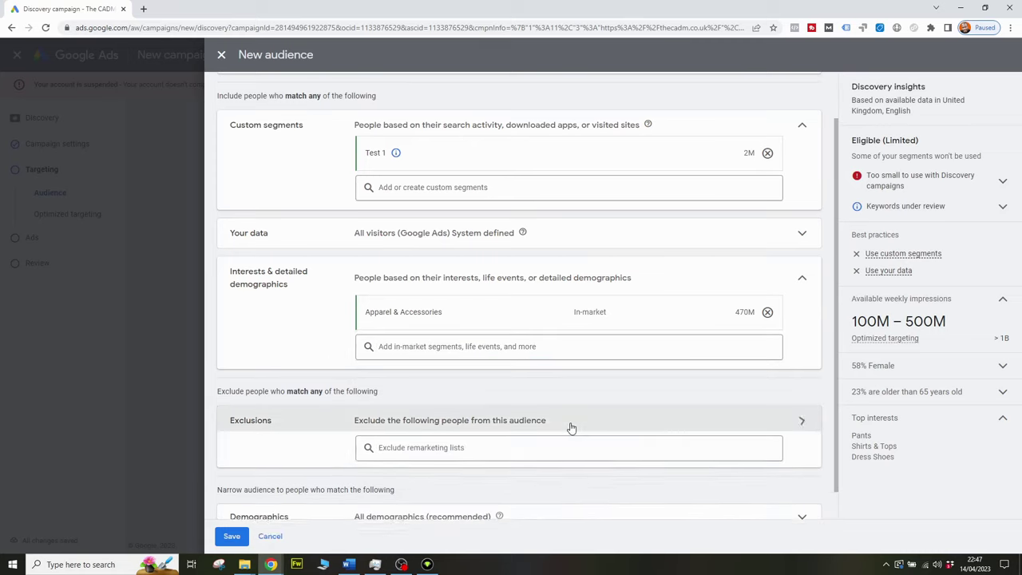
scroll(338, 360, down, 1)
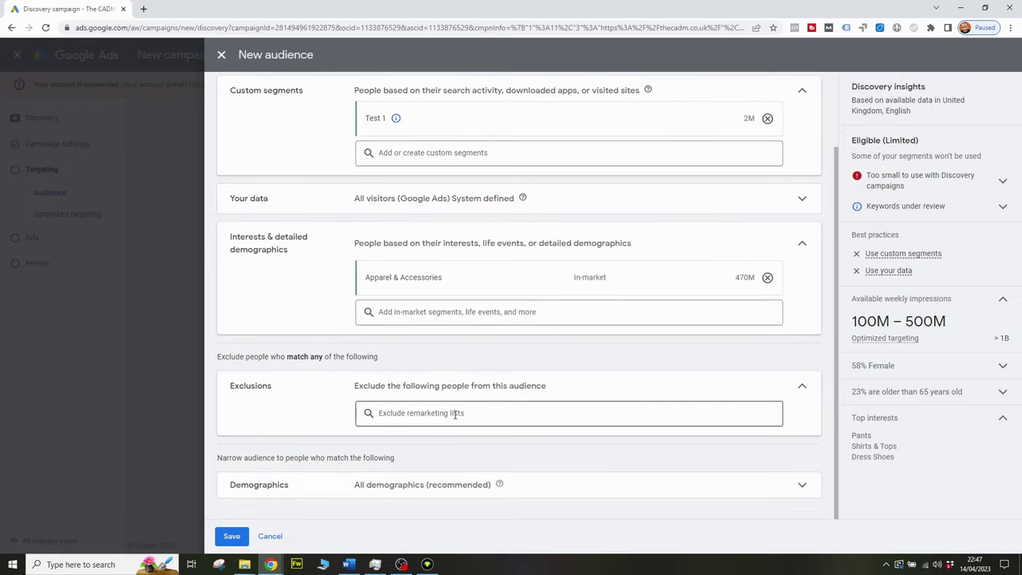
click(546, 422)
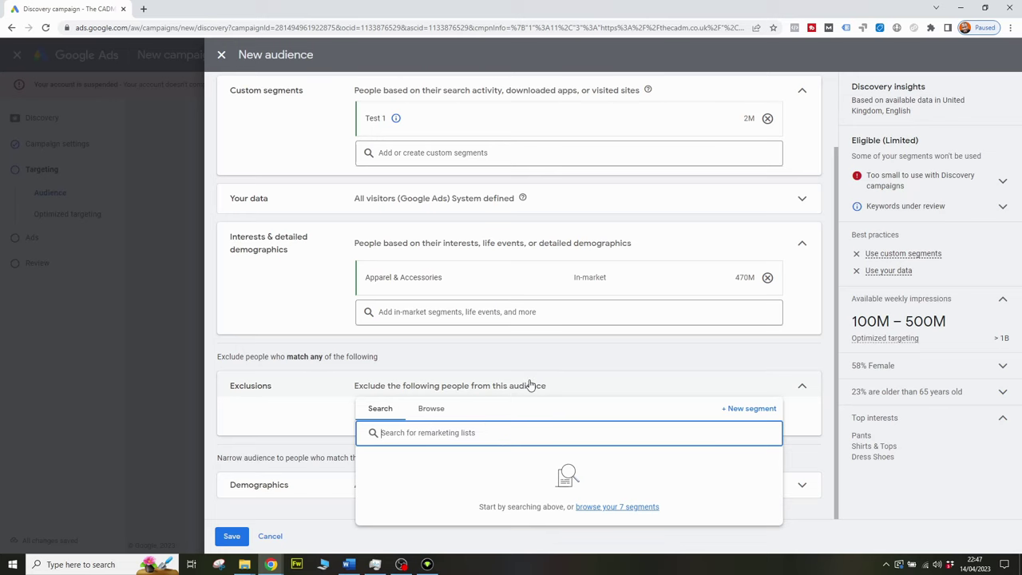
scroll(530, 385, up, 1)
scroll(530, 385, up, 1)
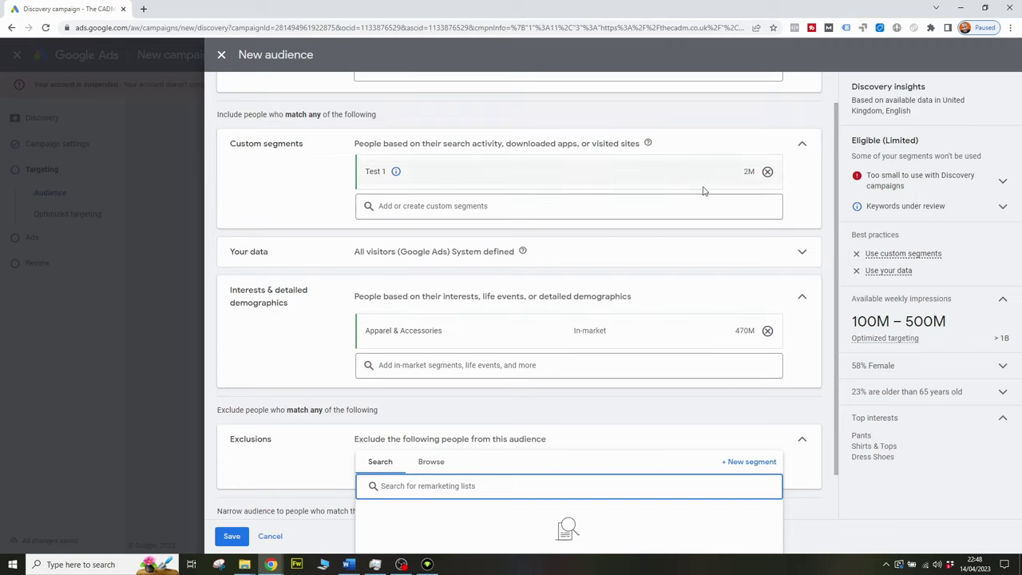
scroll(501, 280, down, 1)
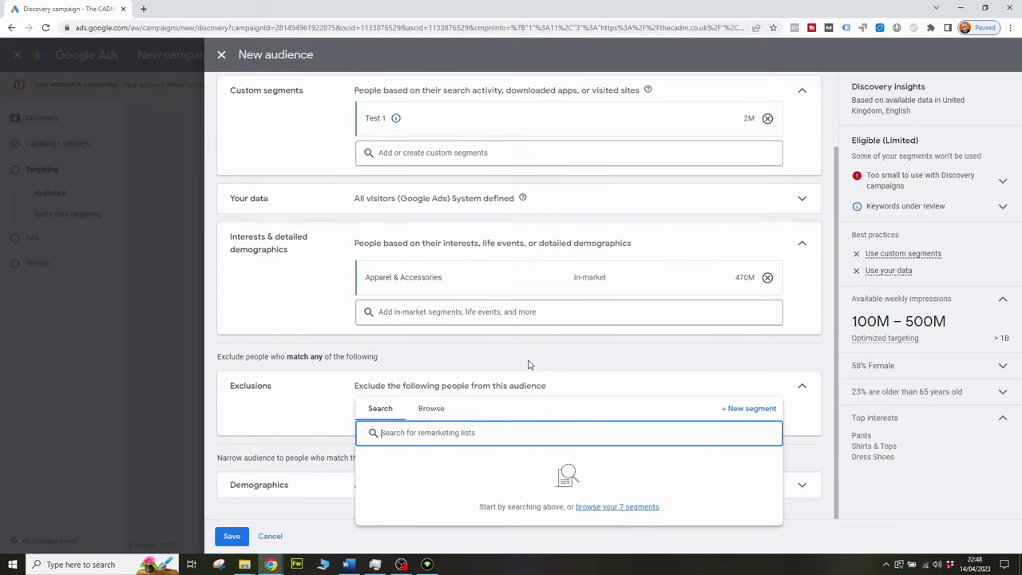
click(465, 381)
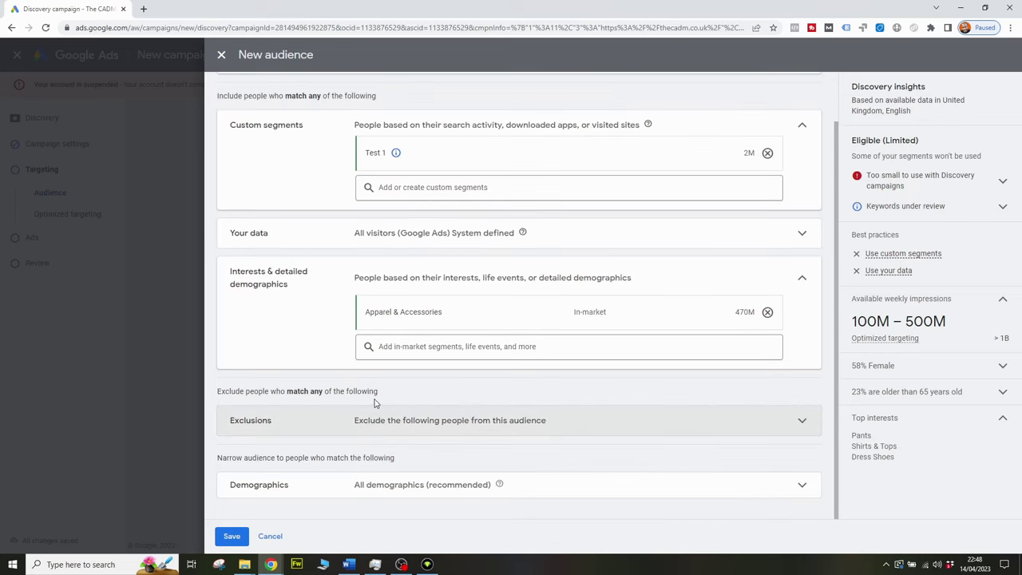
Step: Examine the audience's gender and age demographics together with its other segments, leaving all demographics included
click(546, 496)
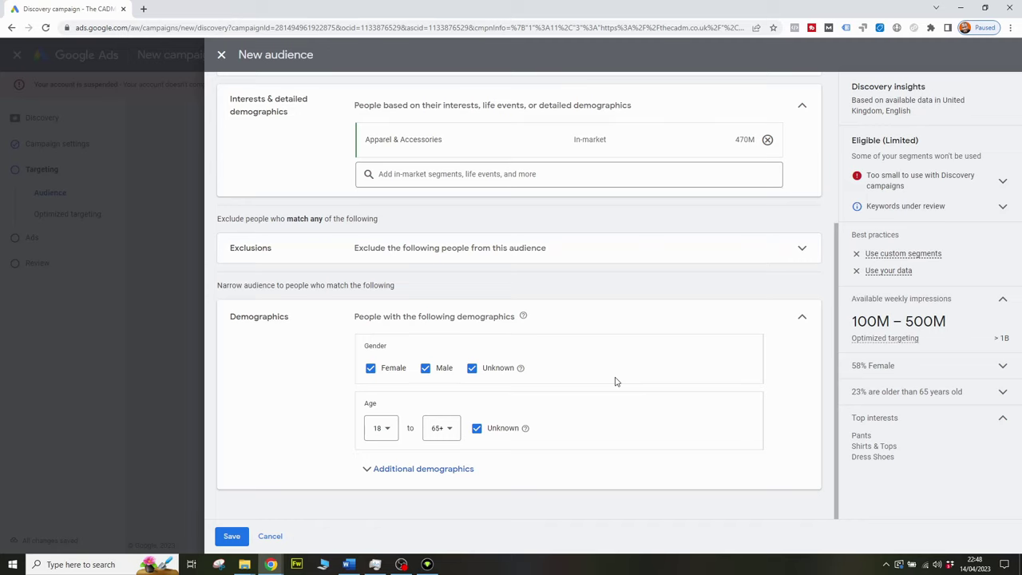
scroll(615, 382, up, 3)
scroll(614, 384, down, 3)
scroll(603, 399, up, 3)
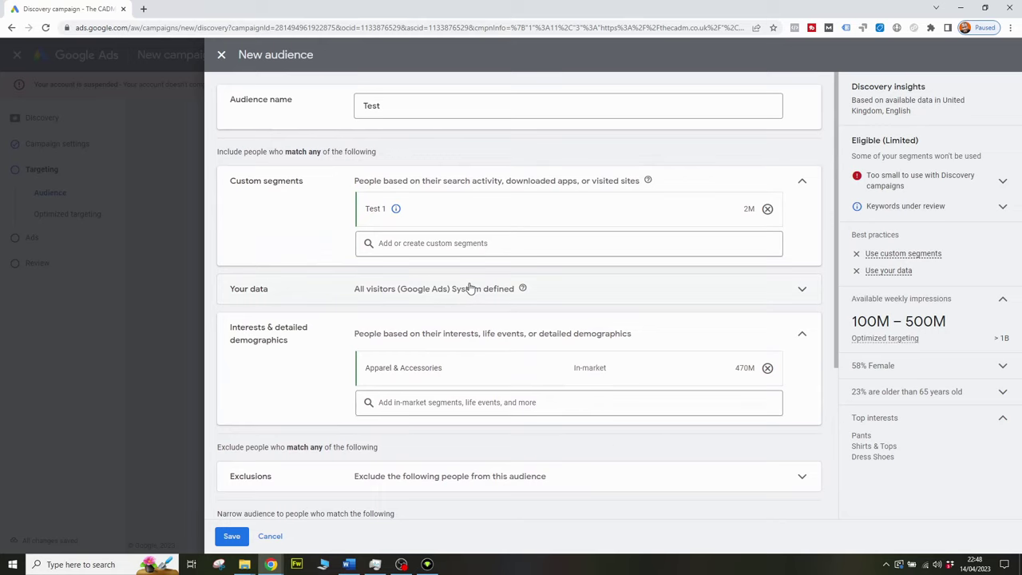
scroll(519, 351, down, 3)
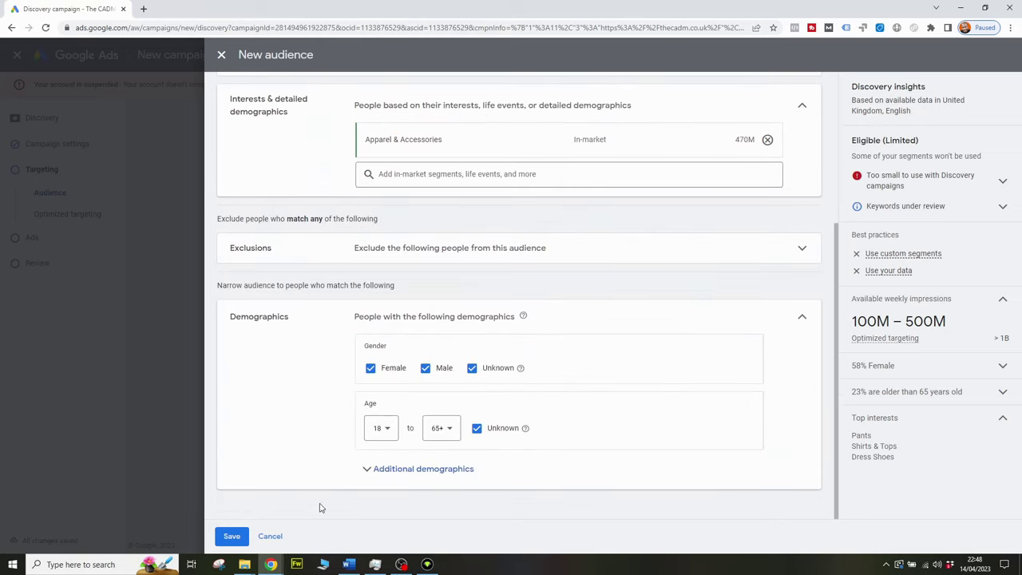
Step: Save the Test audience and advance to the Ads stage with optimized targeting kept on
click(228, 537)
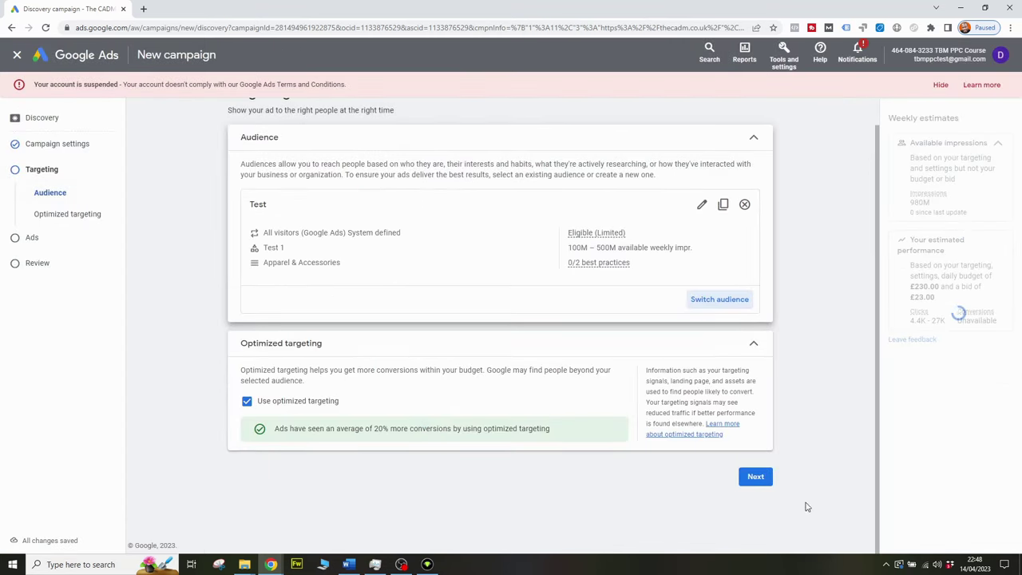
click(761, 477)
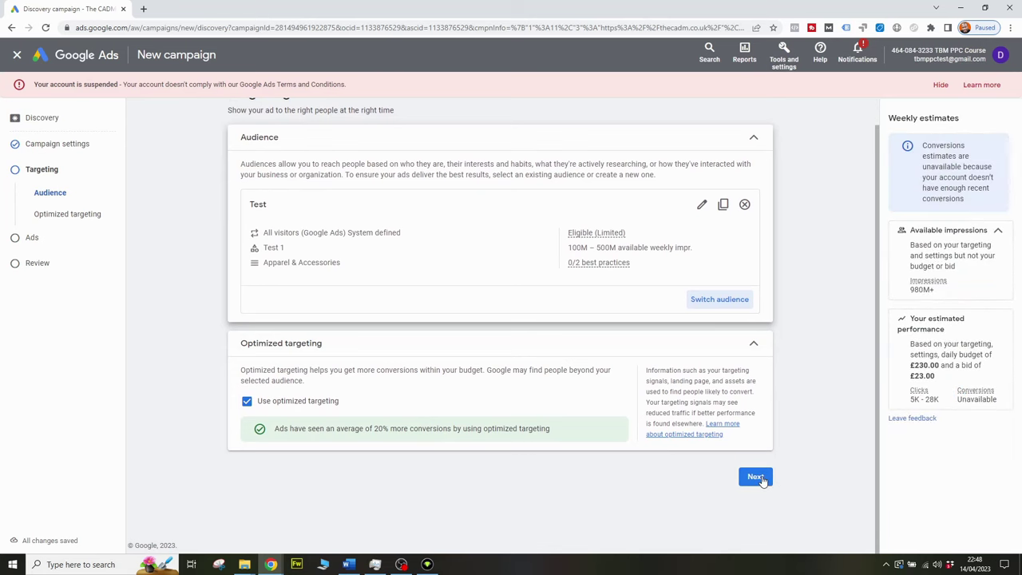
click(761, 477)
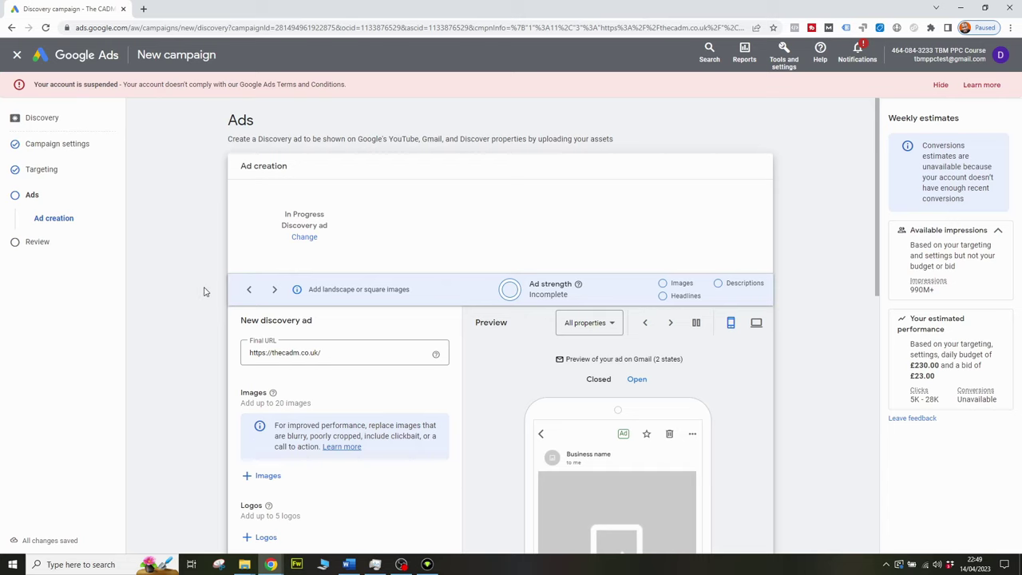
Step: Look through the Discovery ad form, from the images and logos to the headlines, descriptions, business name and call to action
scroll(203, 292, down, 4)
scroll(226, 296, down, 1)
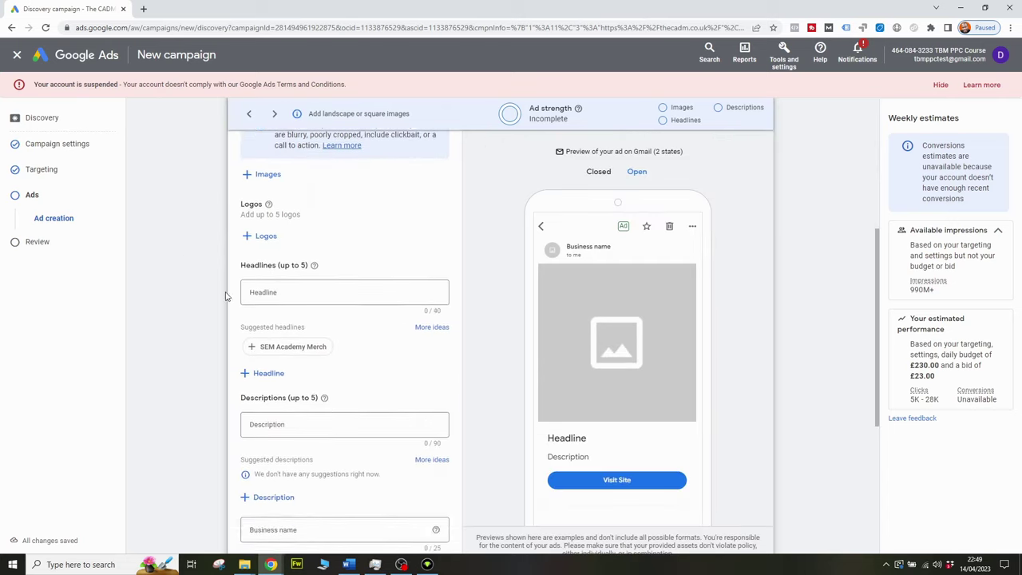
scroll(215, 271, down, 3)
scroll(189, 366, down, 2)
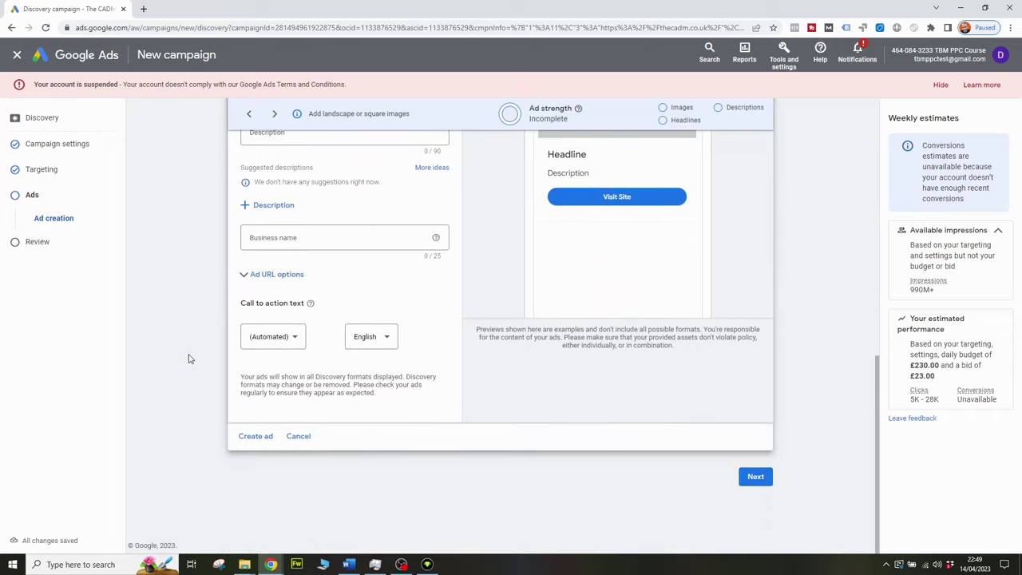
scroll(192, 359, up, 3)
scroll(206, 363, down, 1)
scroll(205, 364, up, 5)
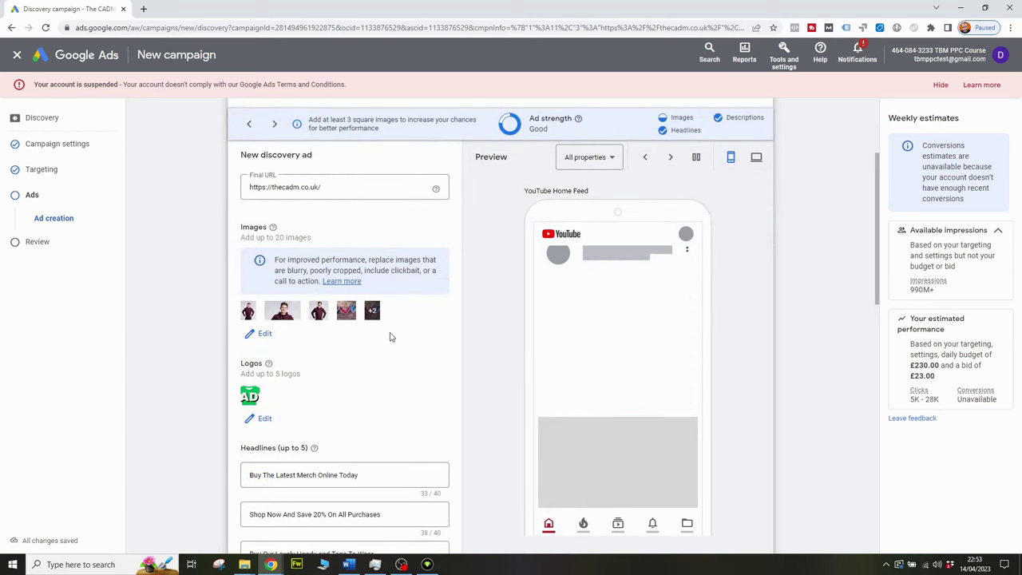
Step: Review the completed ad's images, logo, headlines, descriptions and business name alongside its preview
scroll(390, 337, down, 2)
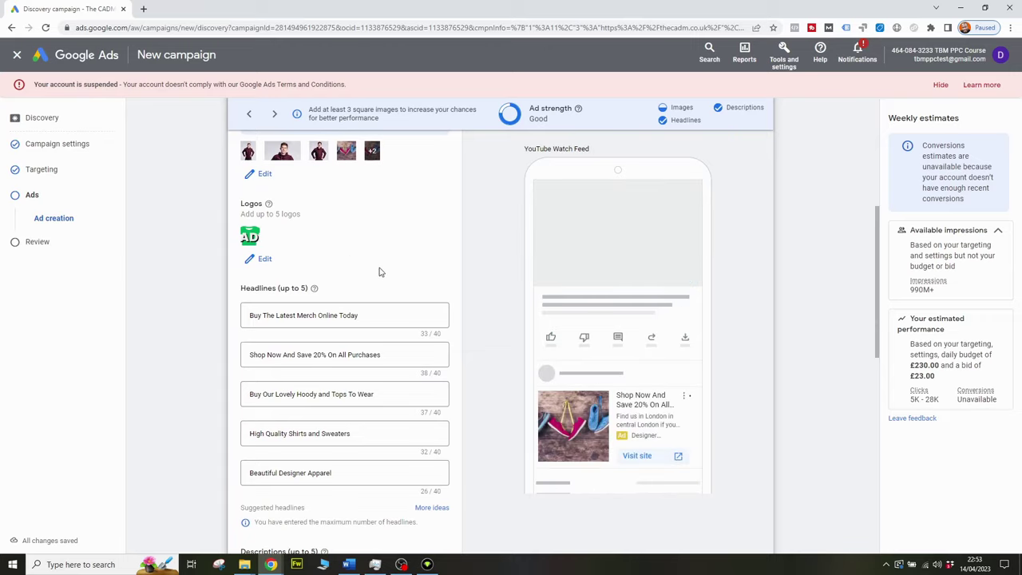
scroll(379, 272, up, 2)
scroll(381, 276, down, 2)
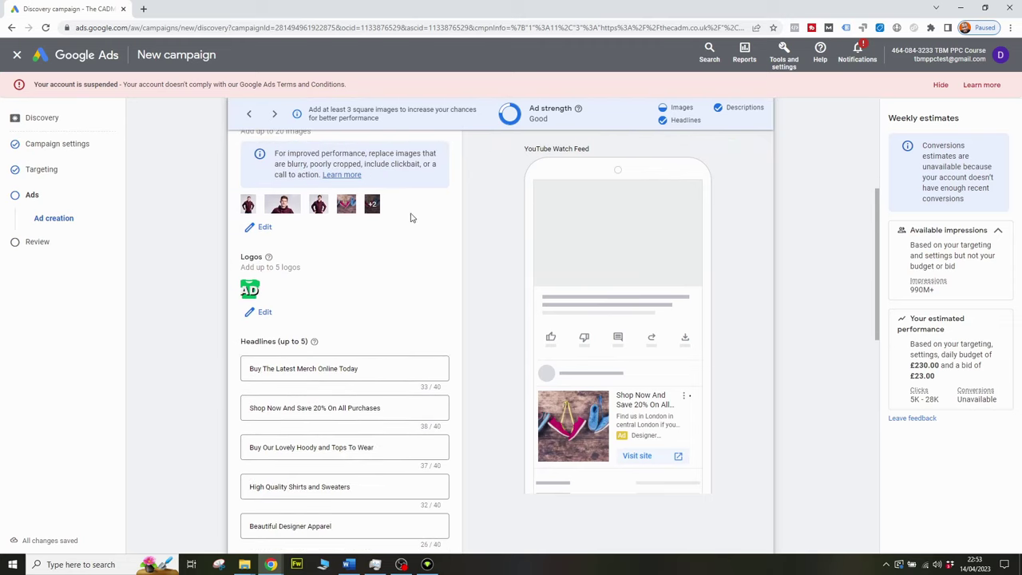
scroll(349, 231, down, 3)
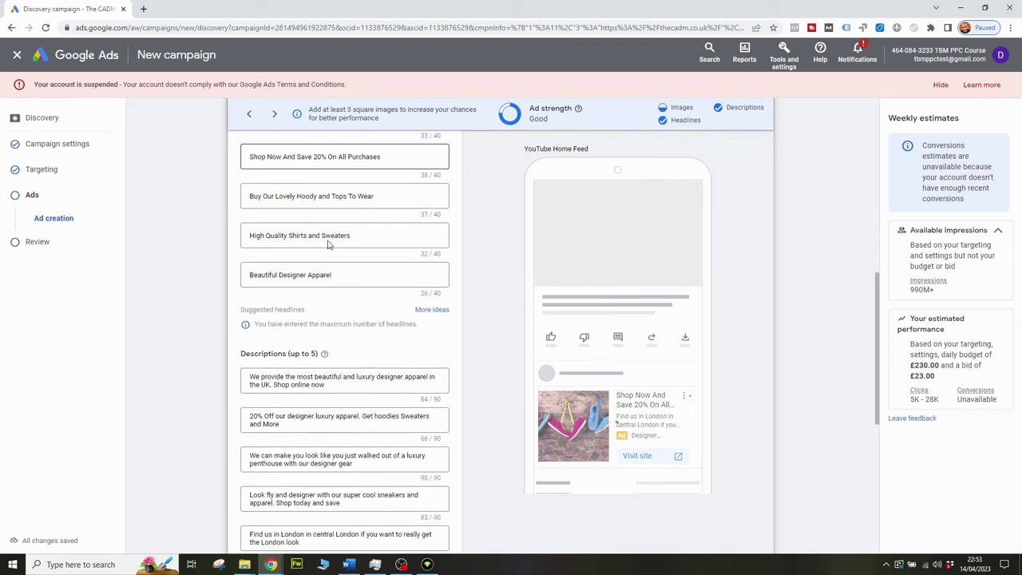
scroll(327, 245, down, 6)
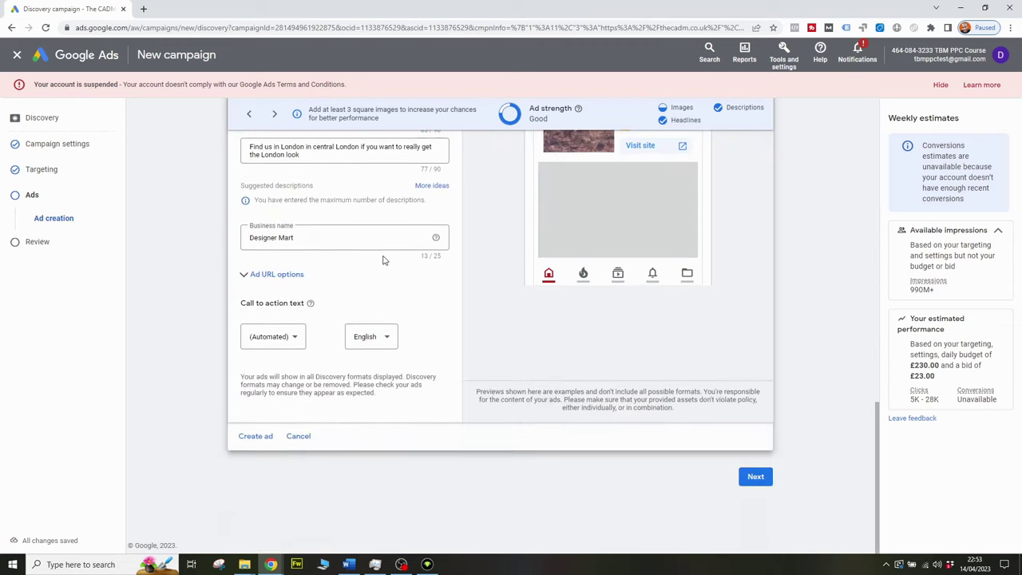
Step: Examine the available call to action texts for the ad, keeping Automated selected
click(296, 340)
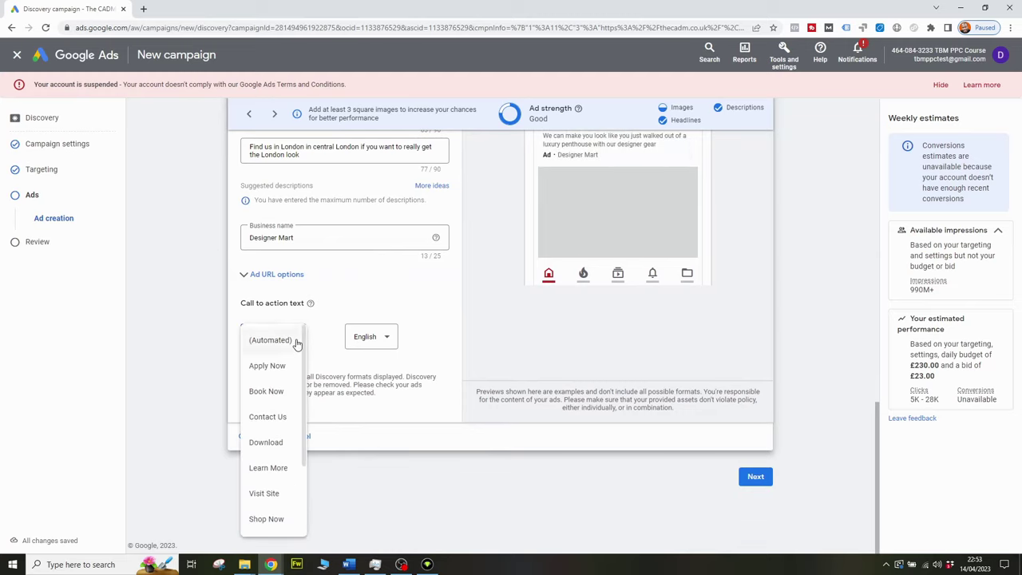
click(262, 342)
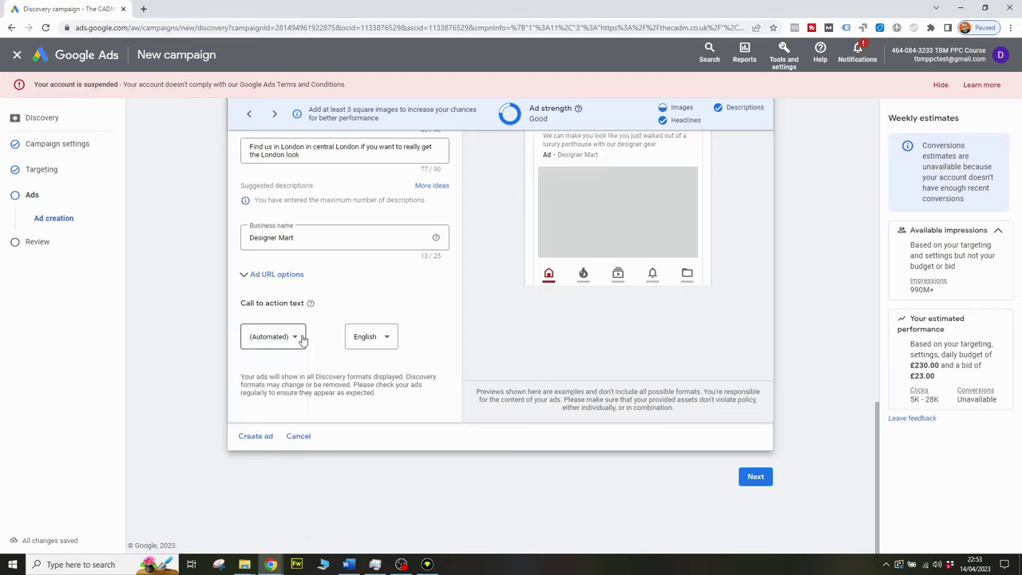
click(299, 338)
click(276, 344)
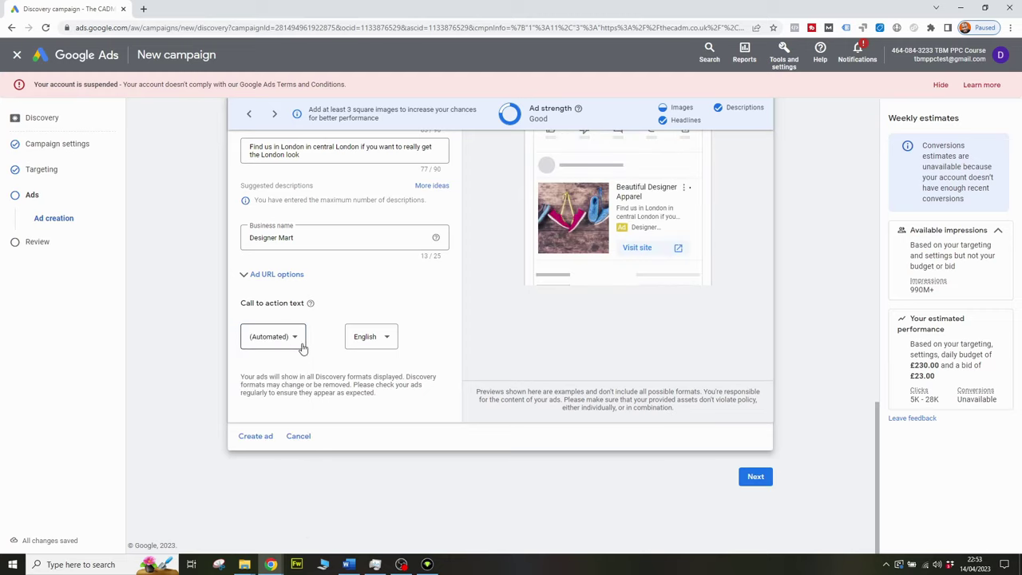
click(292, 339)
scroll(269, 418, down, 2)
scroll(264, 429, up, 1)
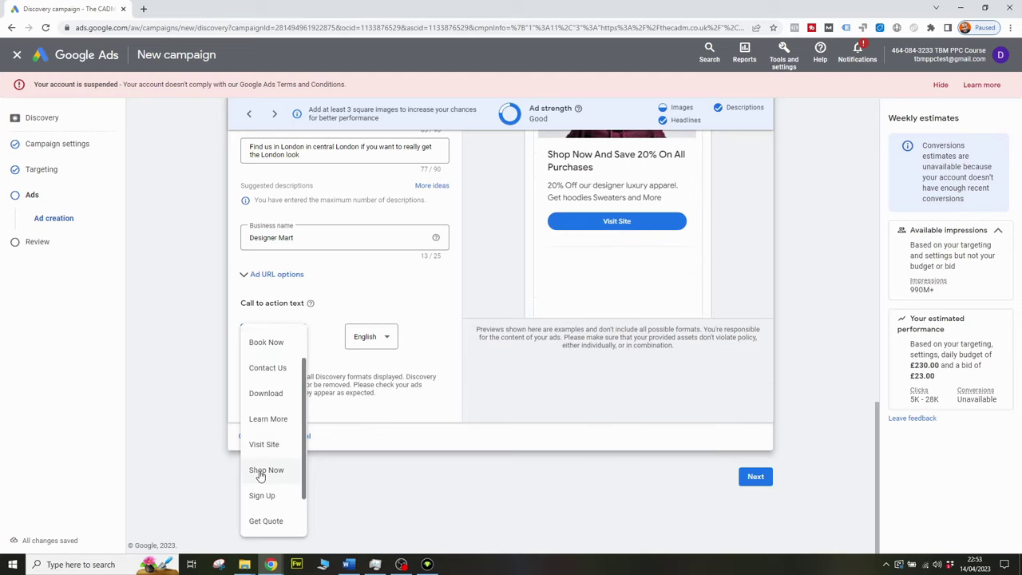
click(270, 332)
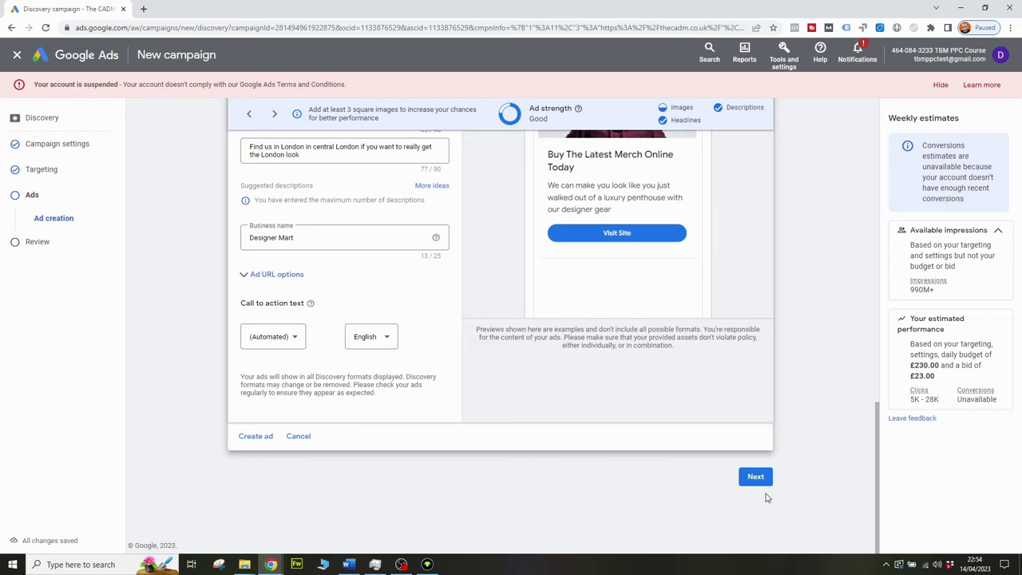
Step: Advance to the Review stage and check the campaign settings, targeting and ad summary
click(748, 477)
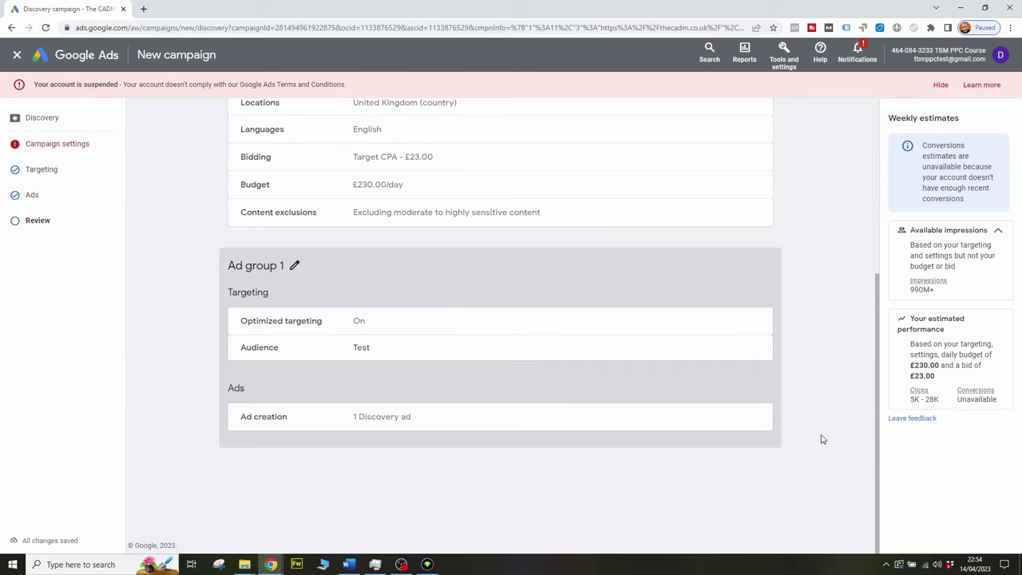
scroll(822, 439, up, 3)
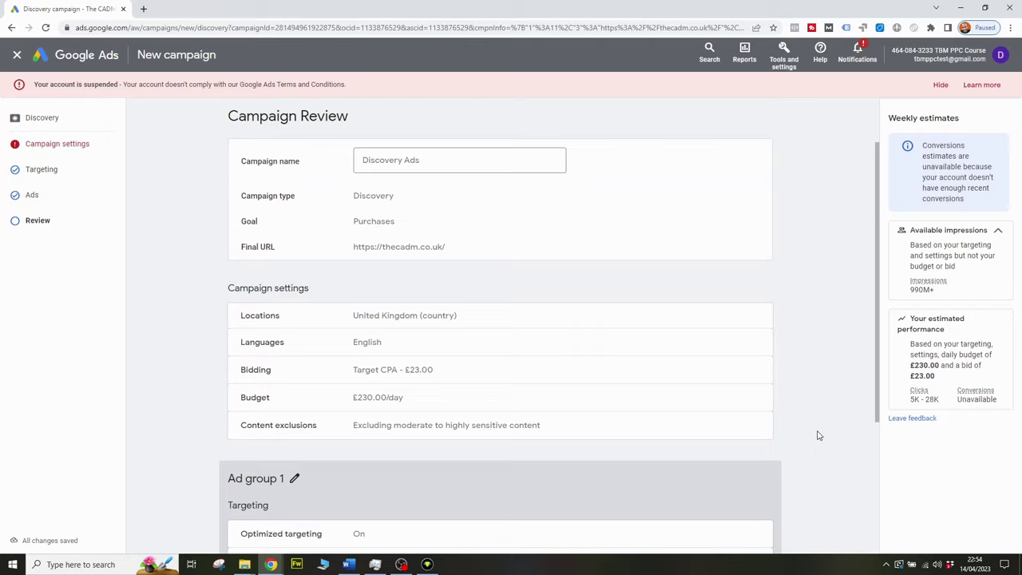
scroll(799, 415, down, 2)
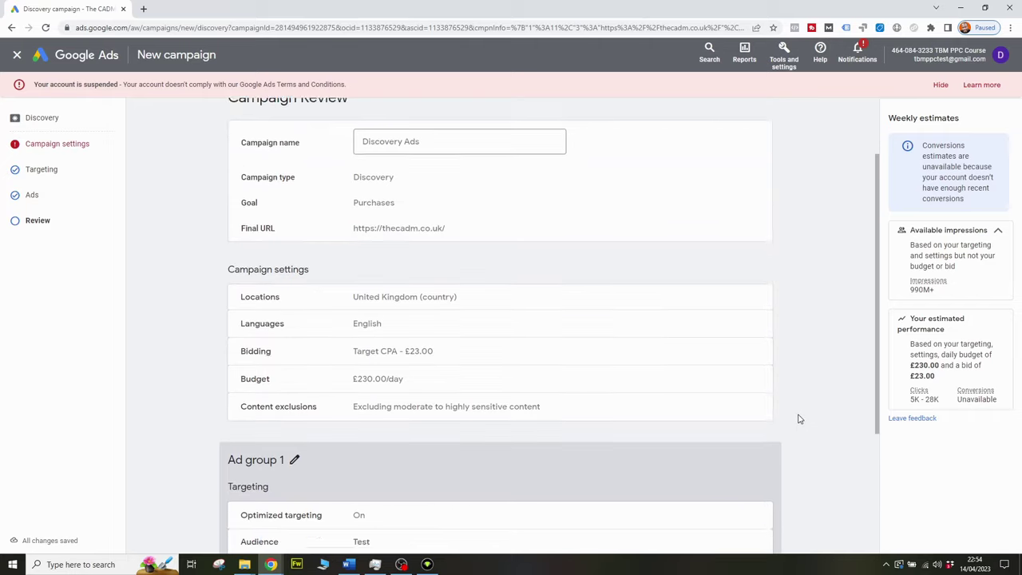